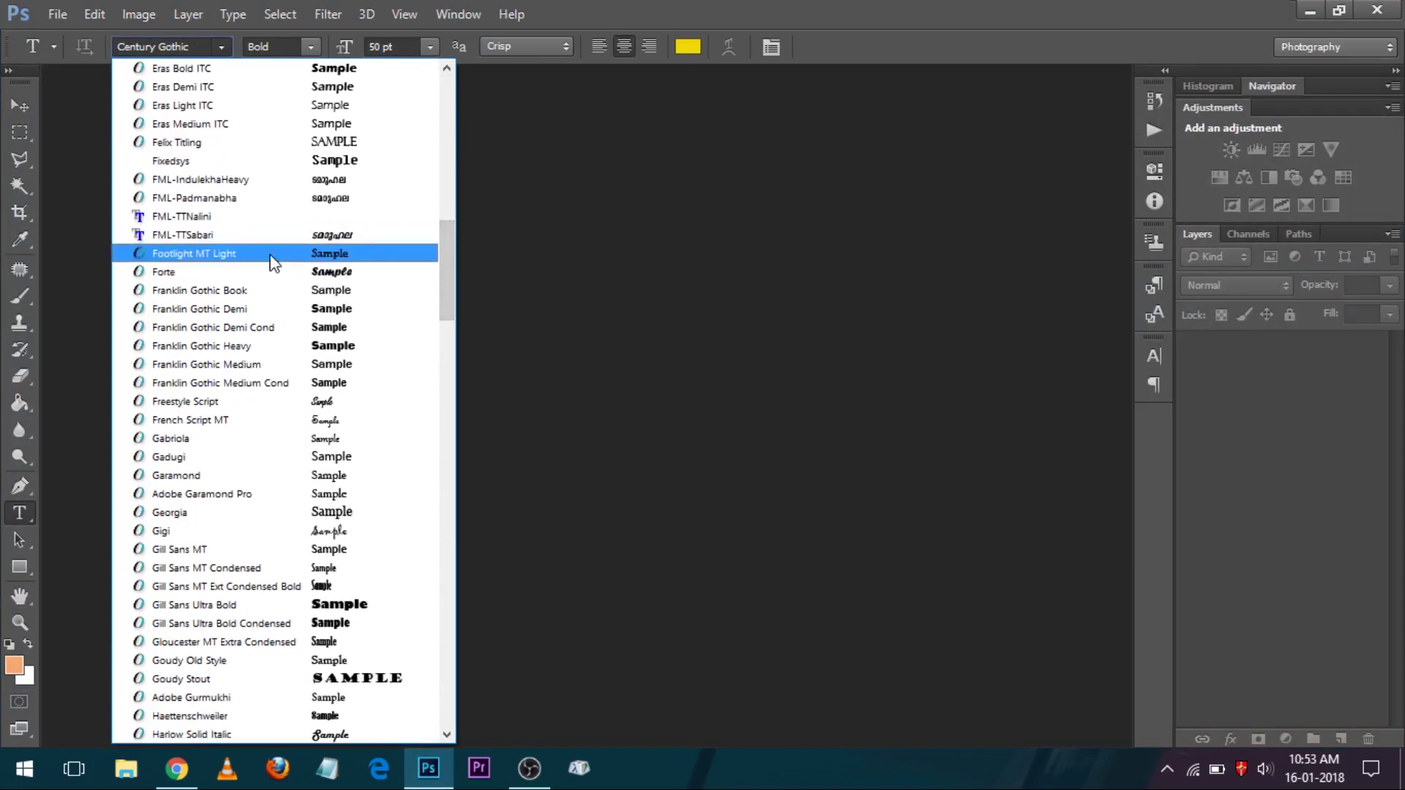
{"action": "left_click_drag", "start_coordinate": [448, 226], "coordinate": [438, 72]}
{"action": "left_click", "coordinate": [486, 125]}
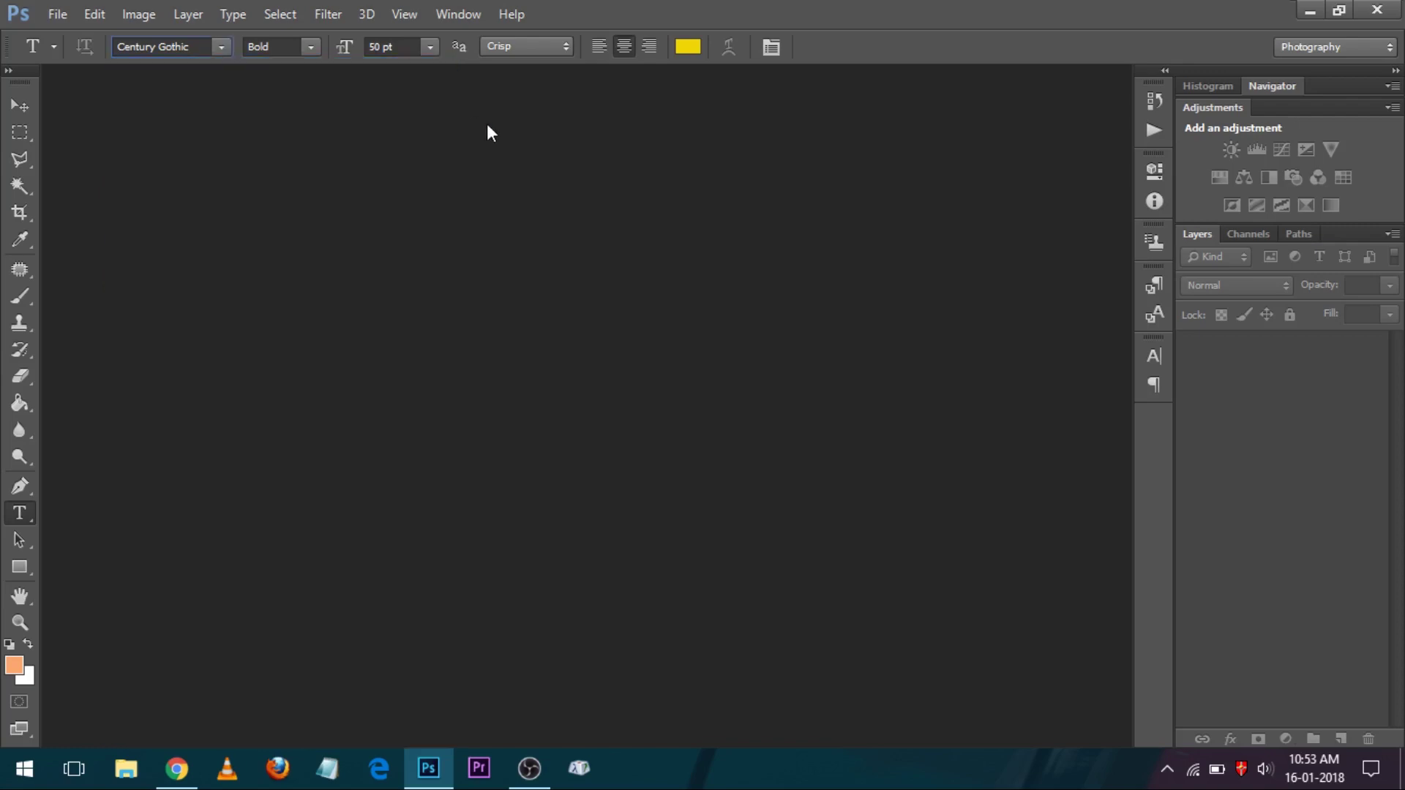
Switch to Chrome and open the Malayalam FML Fonts page on fontpacksite from the "fml download" search results.
{"action": "left_click", "coordinate": [1309, 10]}
{"action": "left_click", "coordinate": [177, 768]}
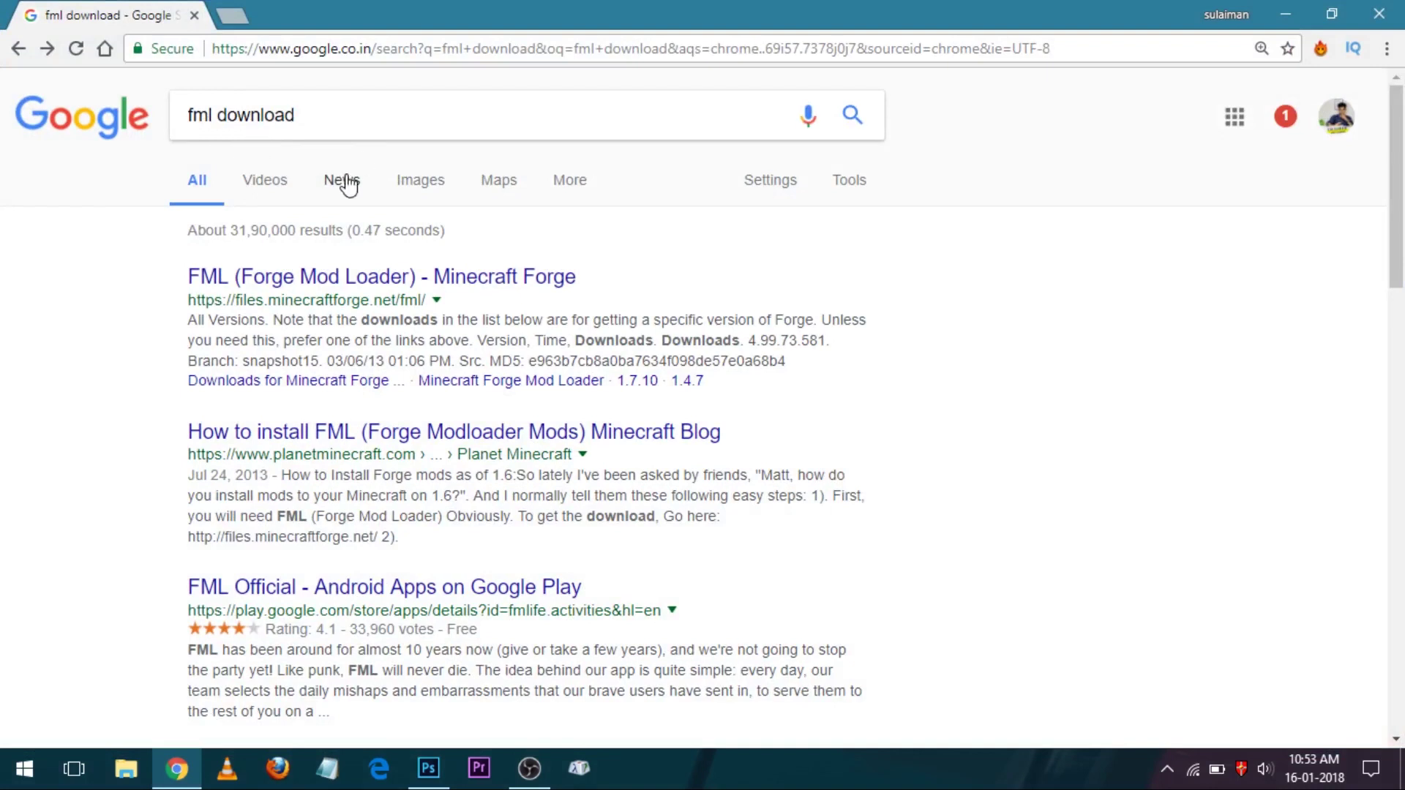
{"action": "scroll", "coordinate": [344, 178], "scroll_direction": "down", "scroll_amount": 5}
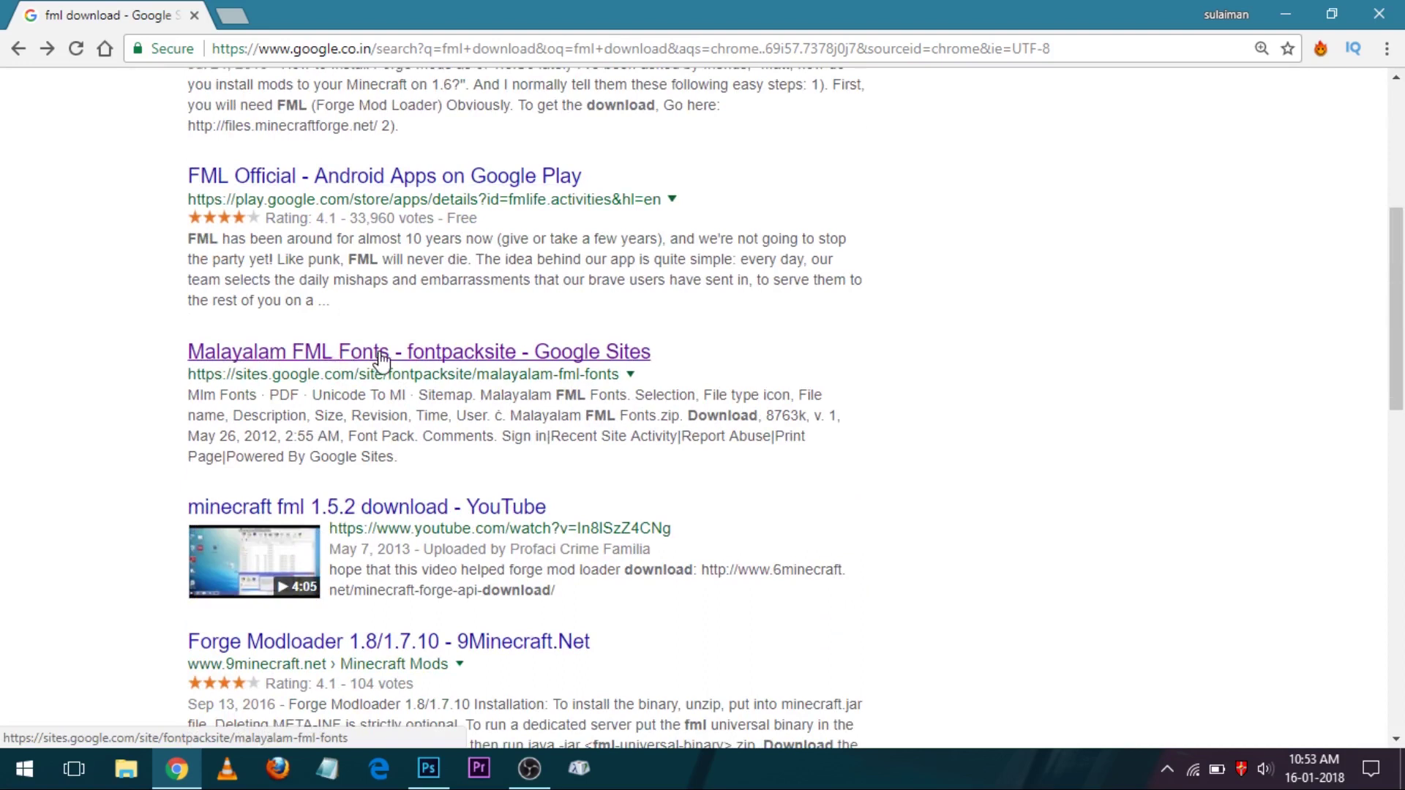
{"action": "left_click", "coordinate": [453, 354]}
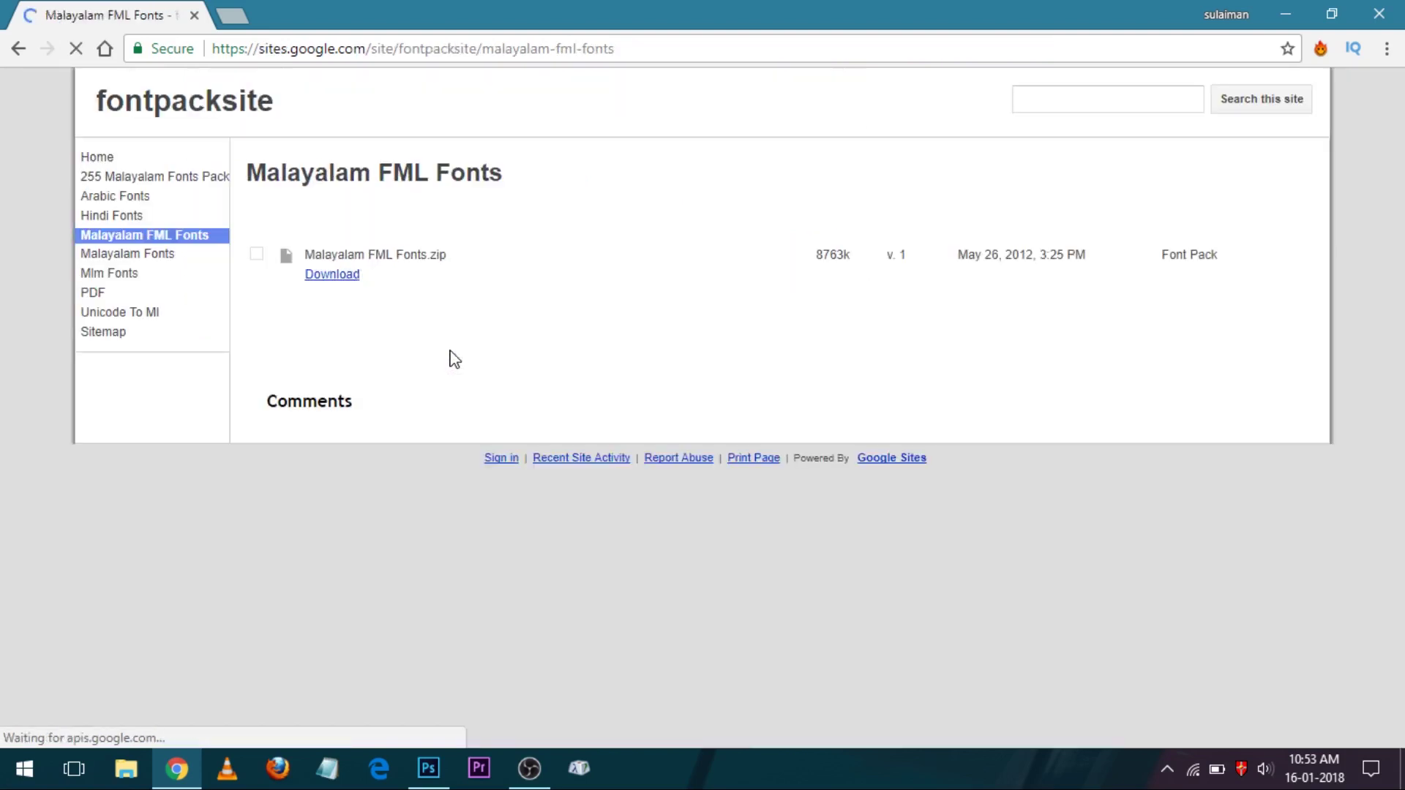
Start downloading Malayalam FML Fonts.zip, then pause the download.
{"action": "left_click", "coordinate": [331, 278]}
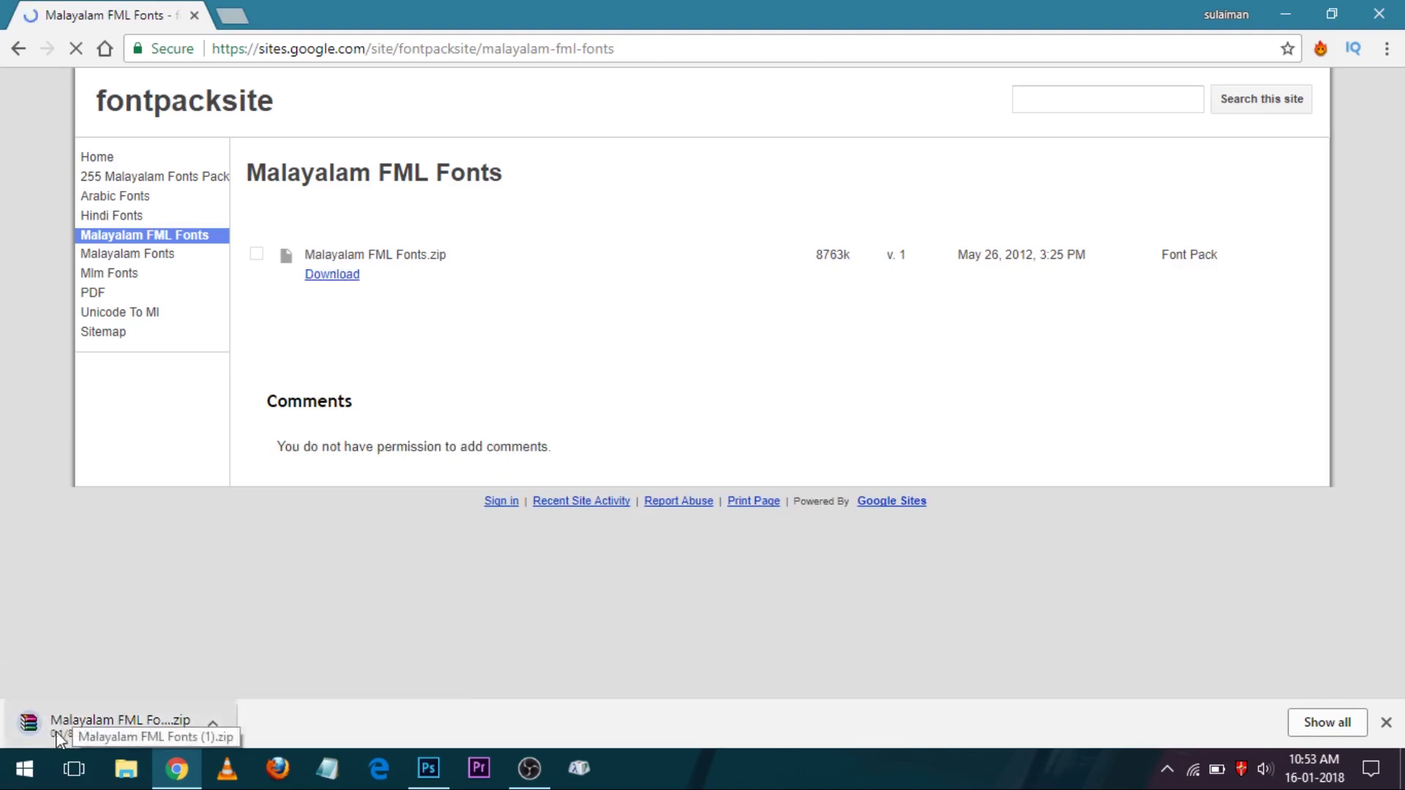
{"action": "left_click", "coordinate": [212, 723]}
{"action": "left_click", "coordinate": [257, 634]}
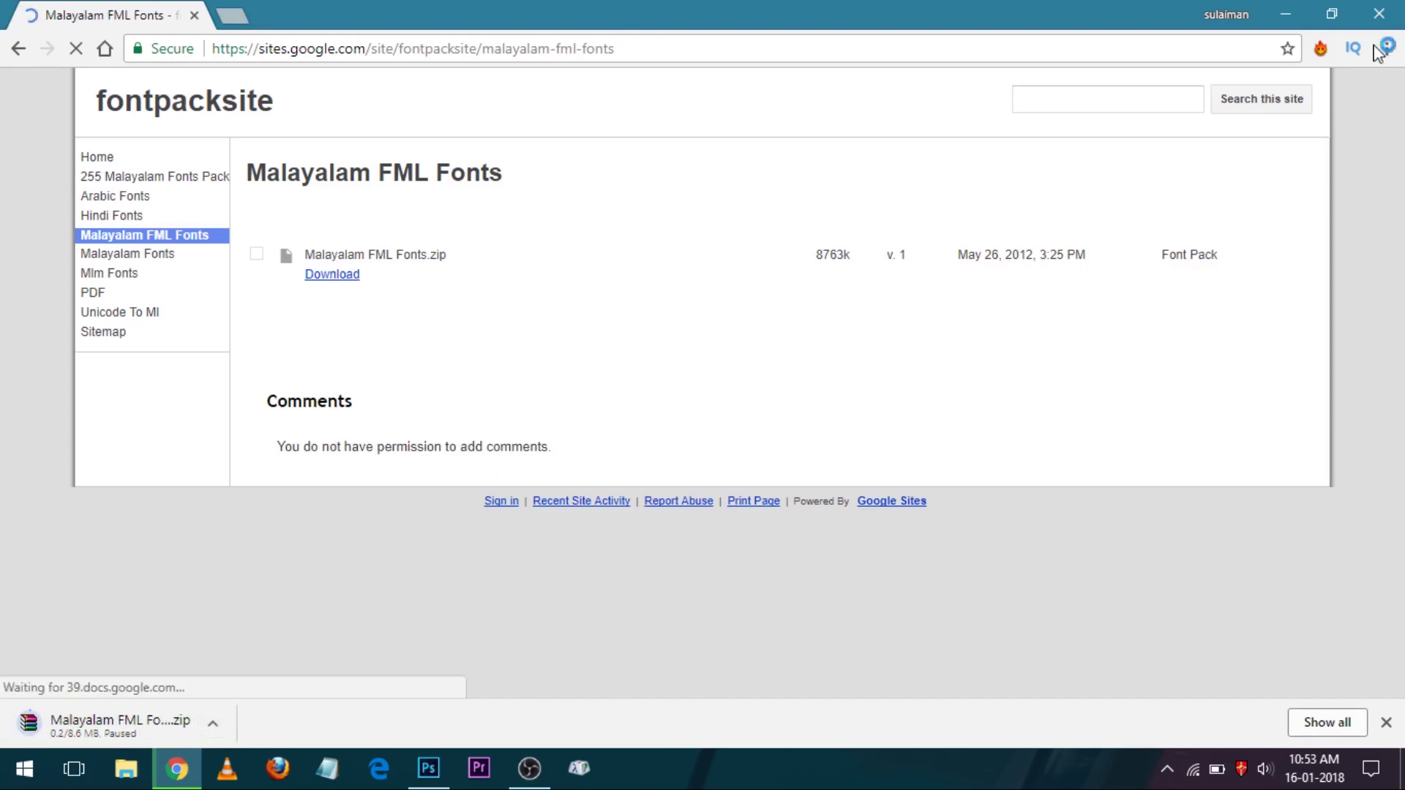
Switch to File Explorer and select the Malayalam FML Fonts archive in the Downloads folder.
{"action": "left_click", "coordinate": [1285, 14]}
{"action": "double_click", "coordinate": [38, 41]}
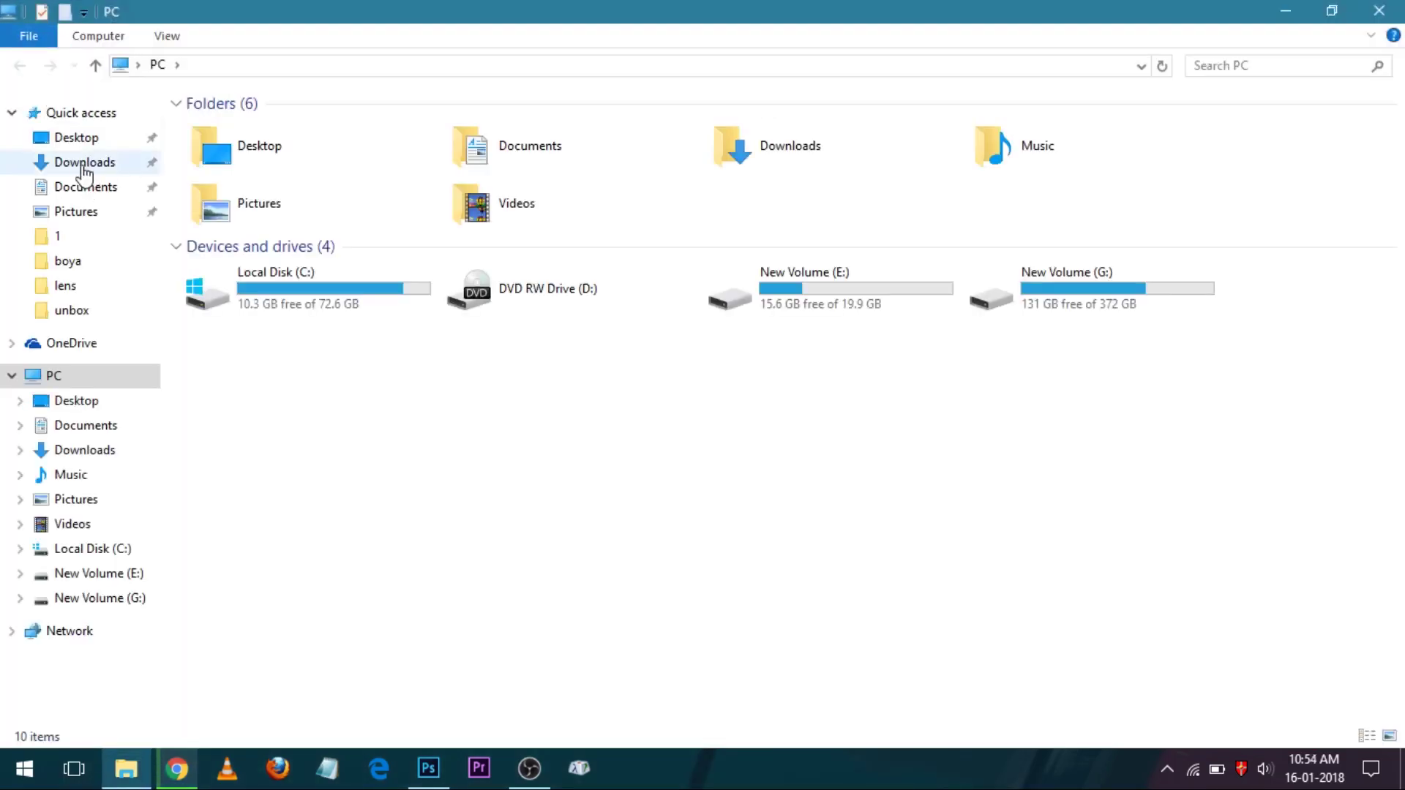
{"action": "left_click", "coordinate": [84, 162]}
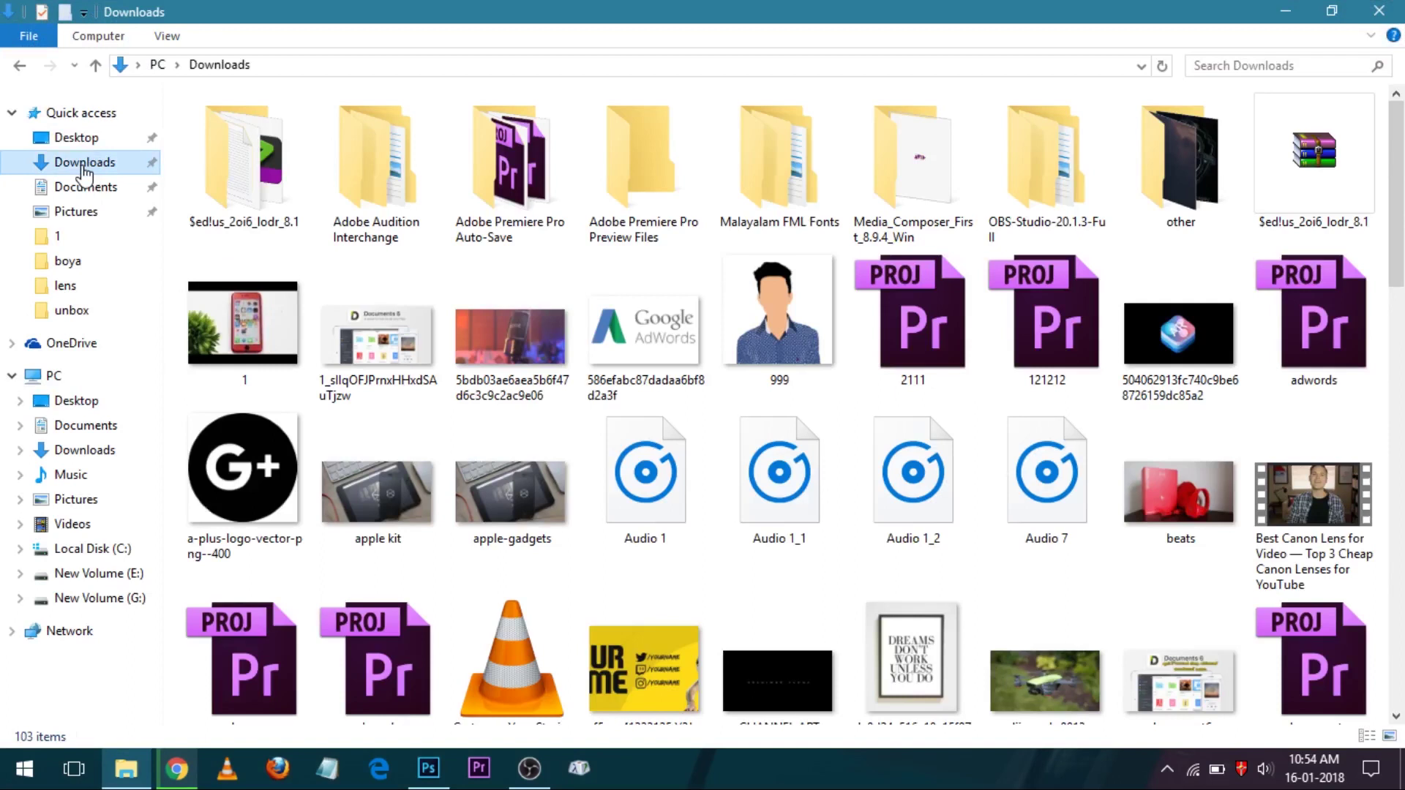
{"action": "left_click", "coordinate": [667, 366]}
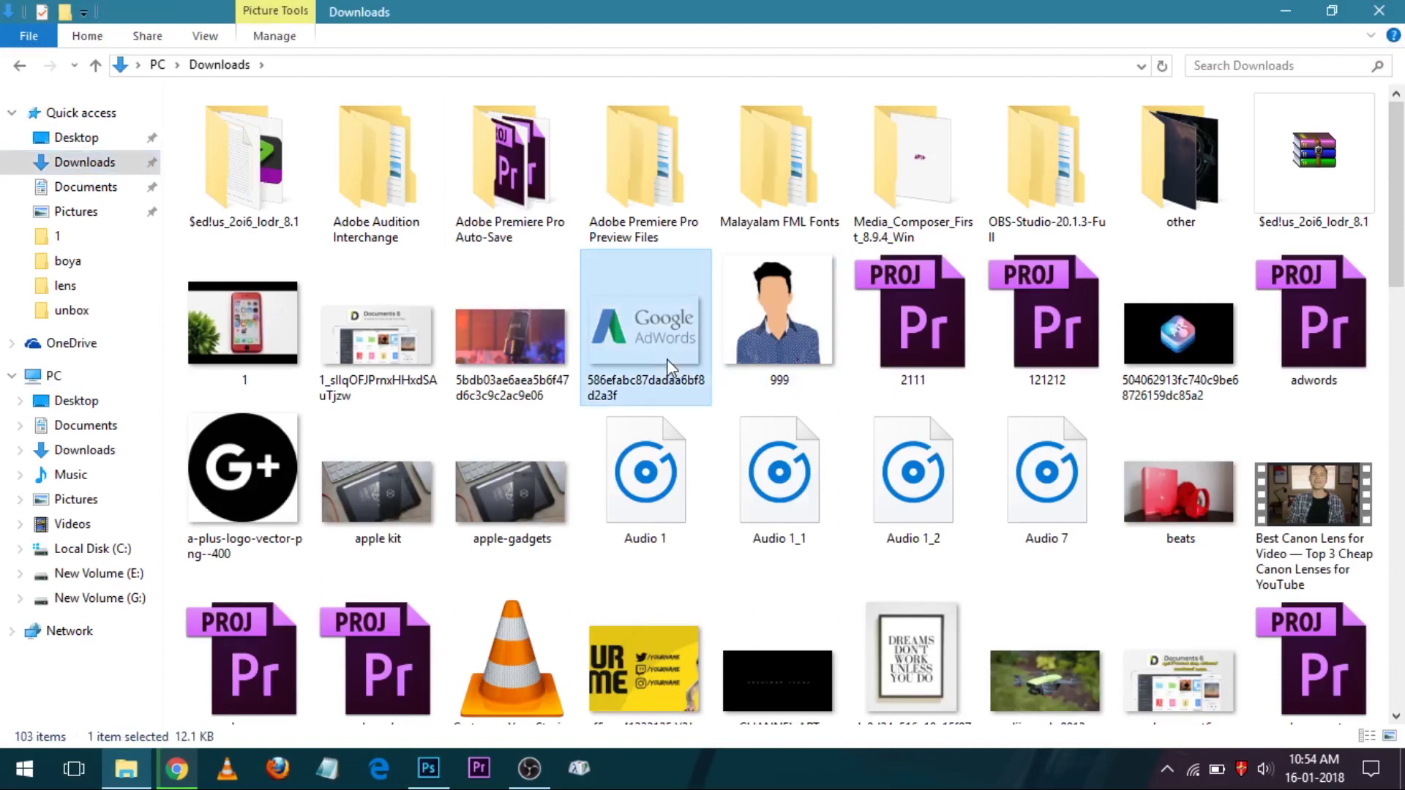
{"action": "key", "text": "f"}
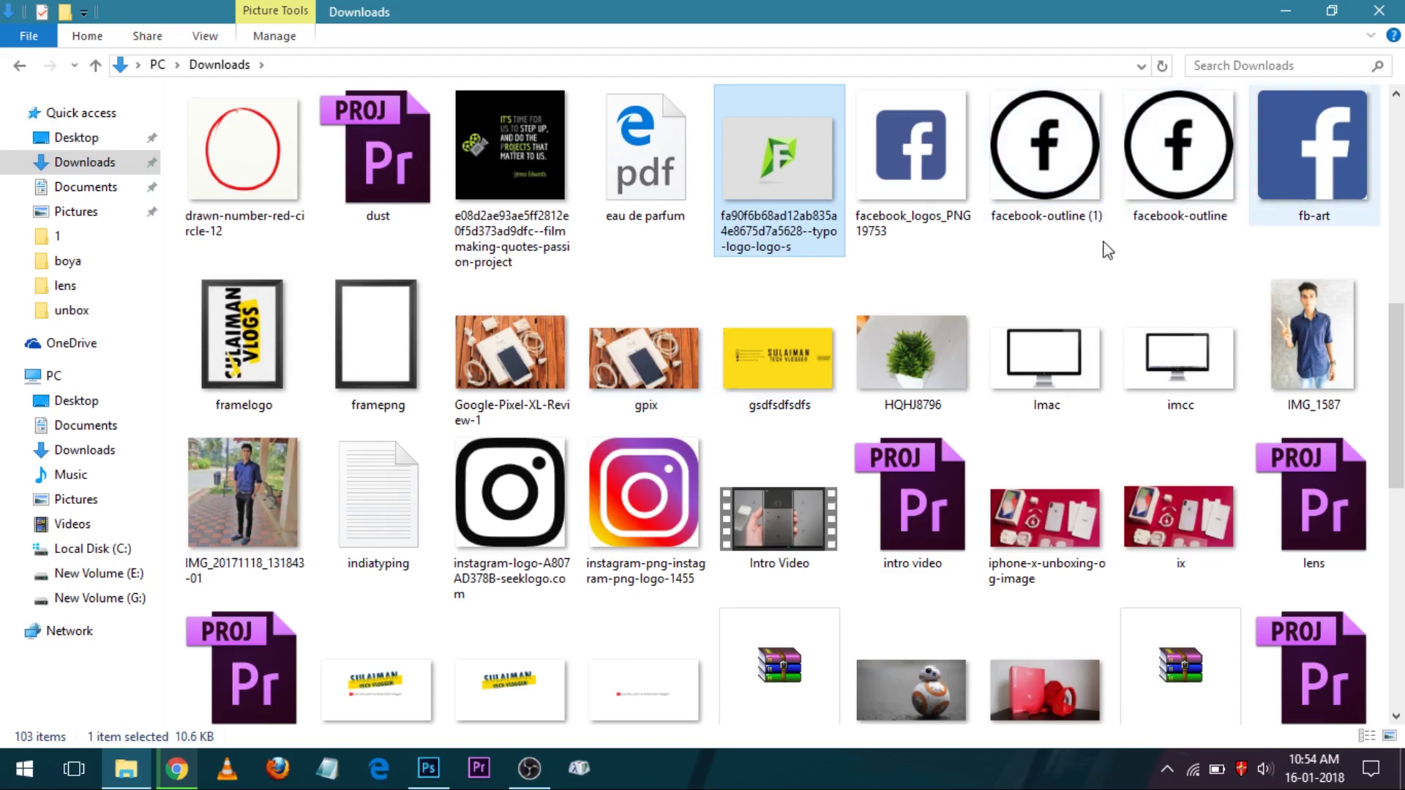
{"action": "scroll", "coordinate": [1012, 504], "scroll_direction": "down", "scroll_amount": 2}
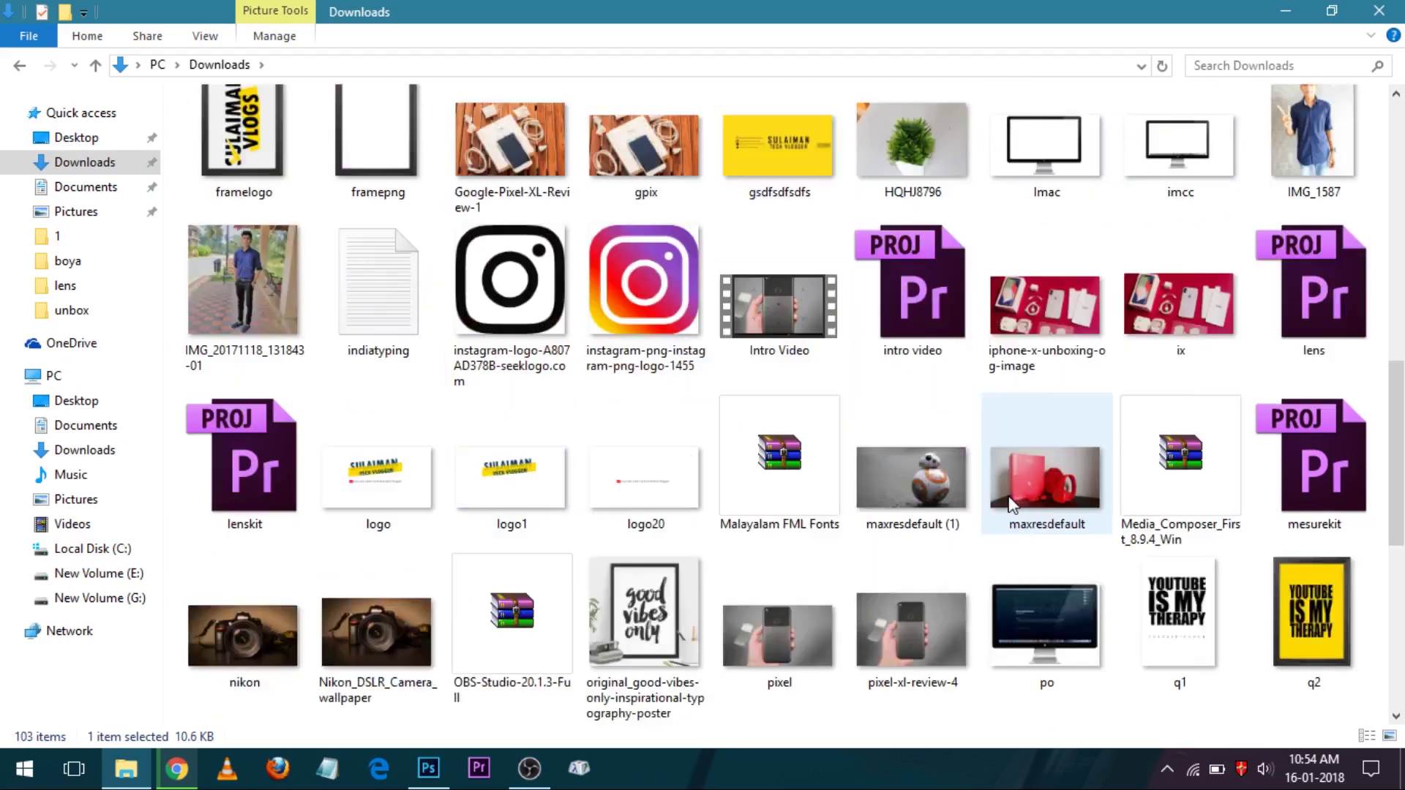
{"action": "scroll", "coordinate": [1017, 496], "scroll_direction": "down", "scroll_amount": 5}
{"action": "scroll", "coordinate": [1001, 534], "scroll_direction": "up", "scroll_amount": 4}
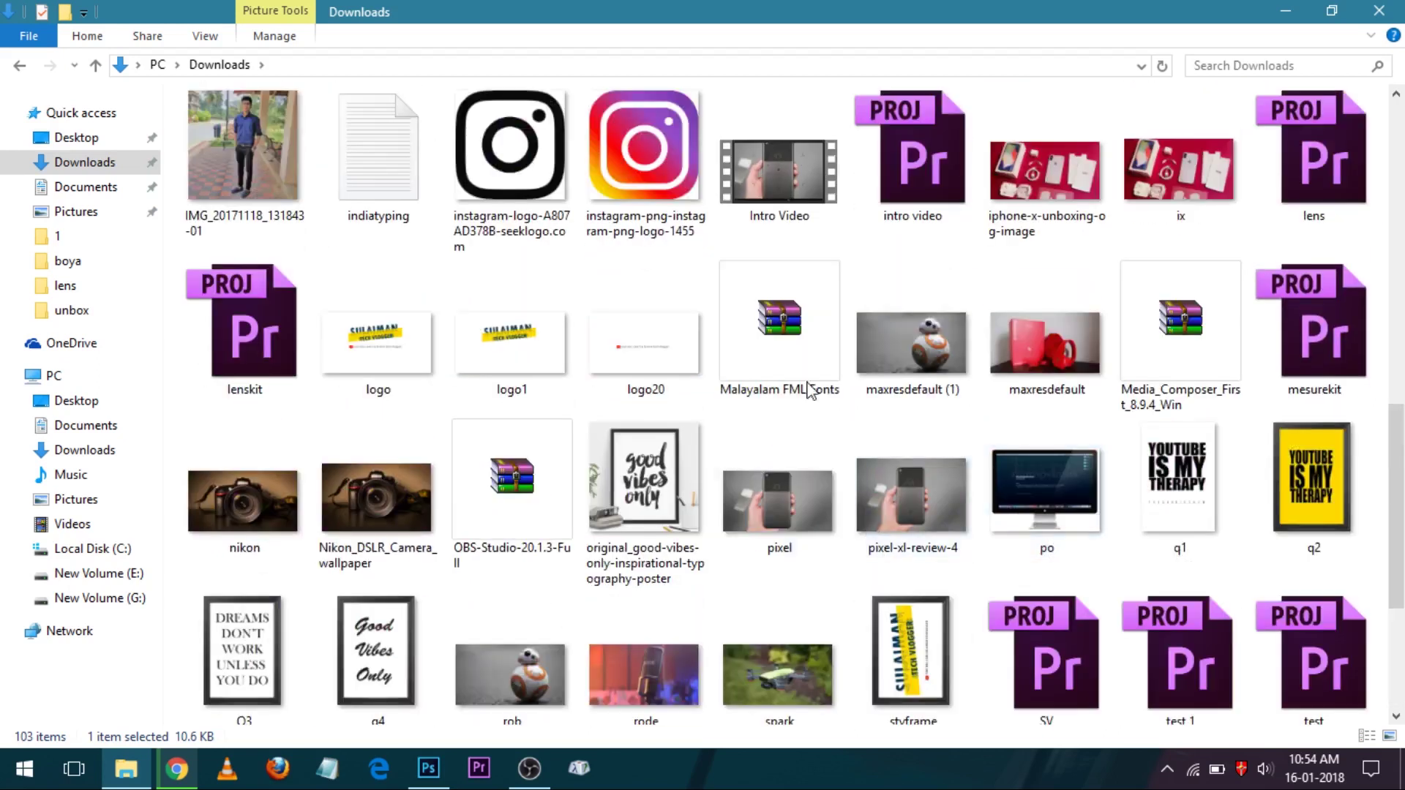
{"action": "left_click", "coordinate": [779, 363]}
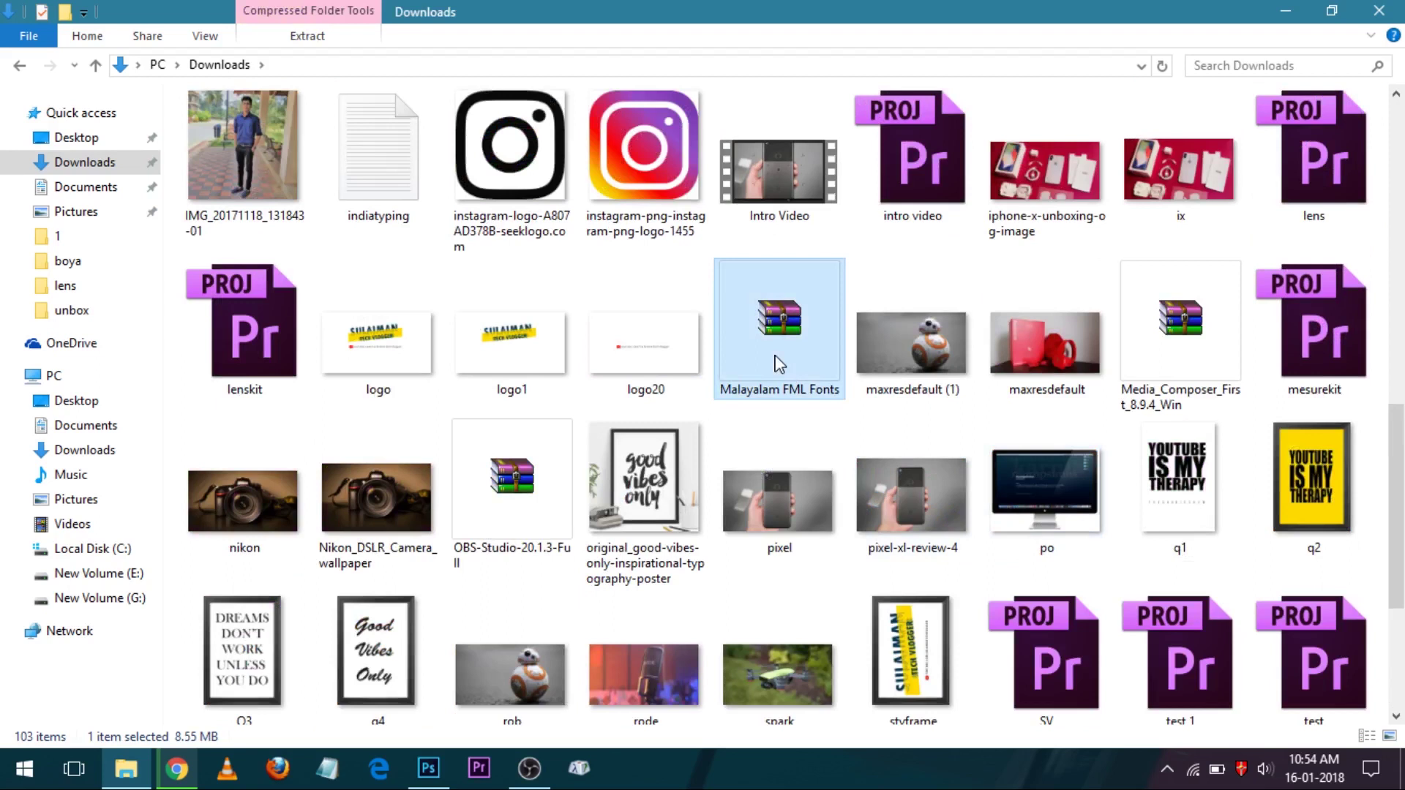
Extract the Malayalam FML Fonts archive into its own folder in Downloads, replacing all existing files.
{"action": "mouse_move", "coordinate": [812, 307]}
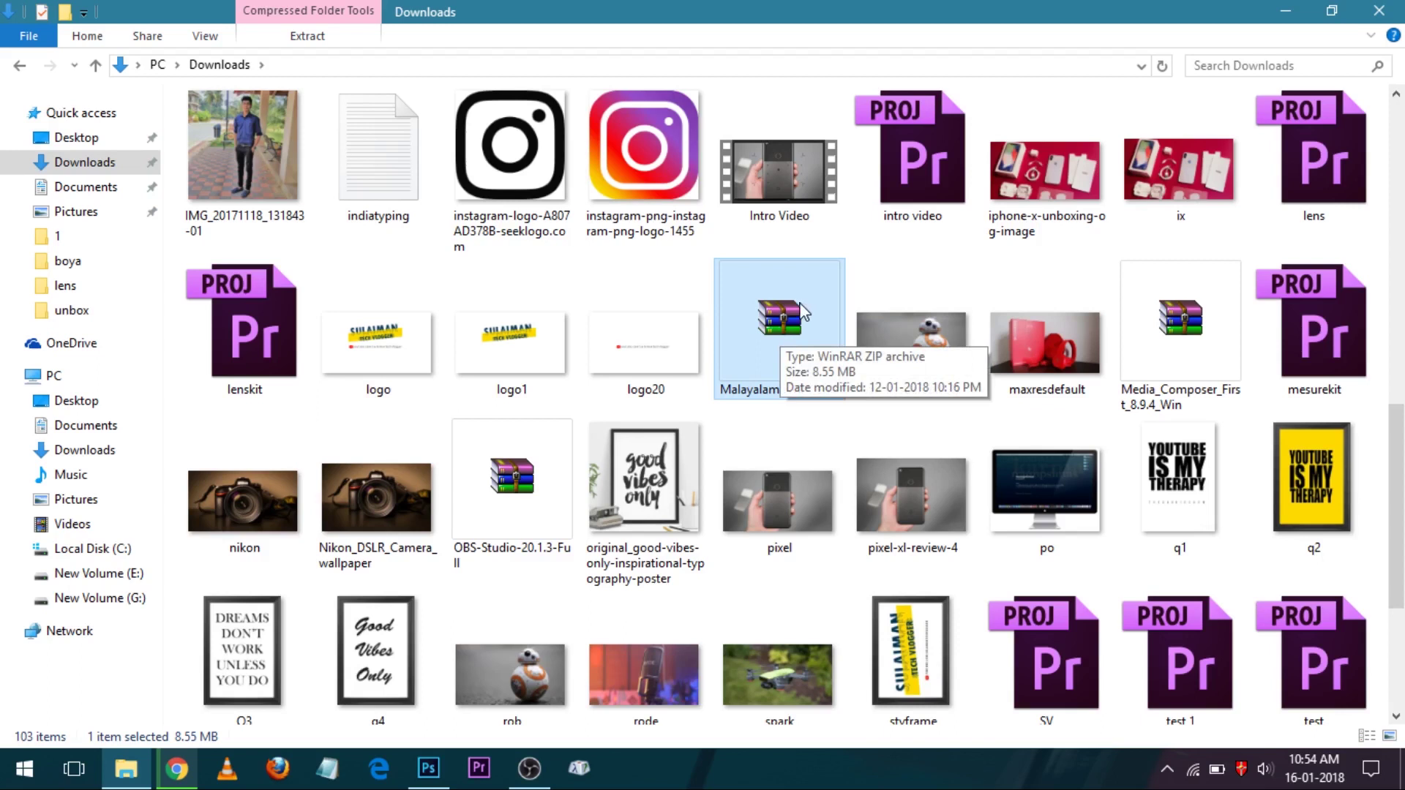
{"action": "right_click", "coordinate": [800, 303]}
{"action": "left_click", "coordinate": [831, 345]}
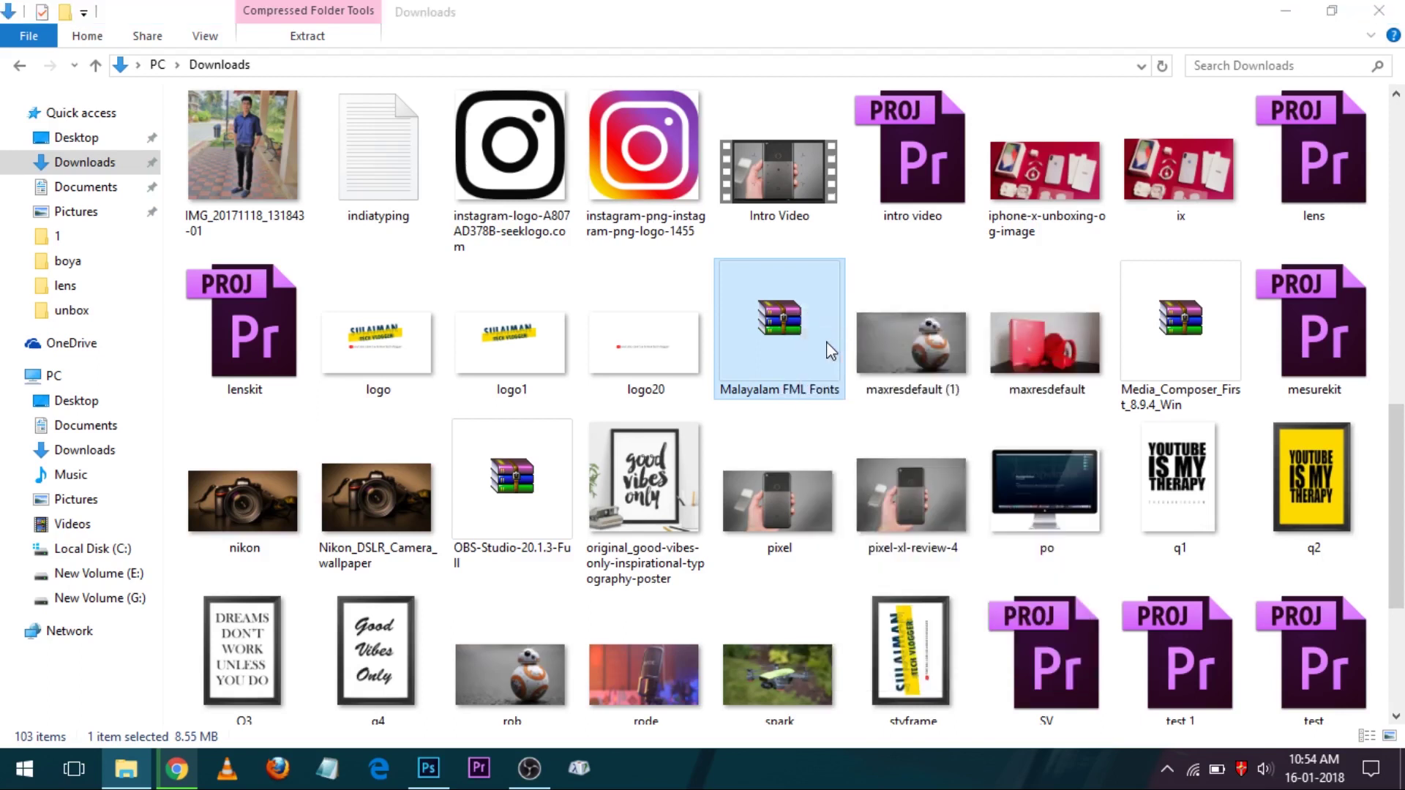
{"action": "left_click", "coordinate": [755, 594]}
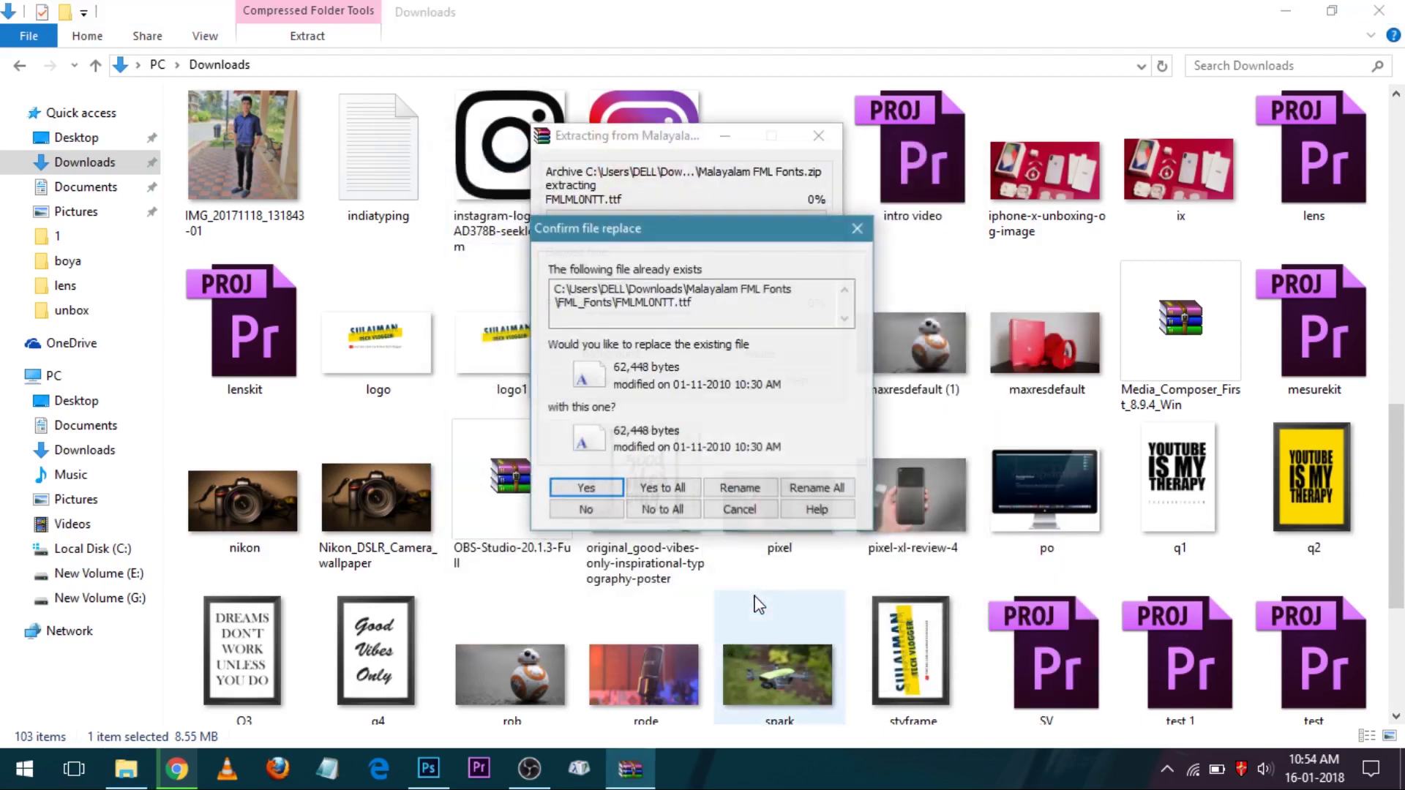
{"action": "left_click", "coordinate": [638, 489]}
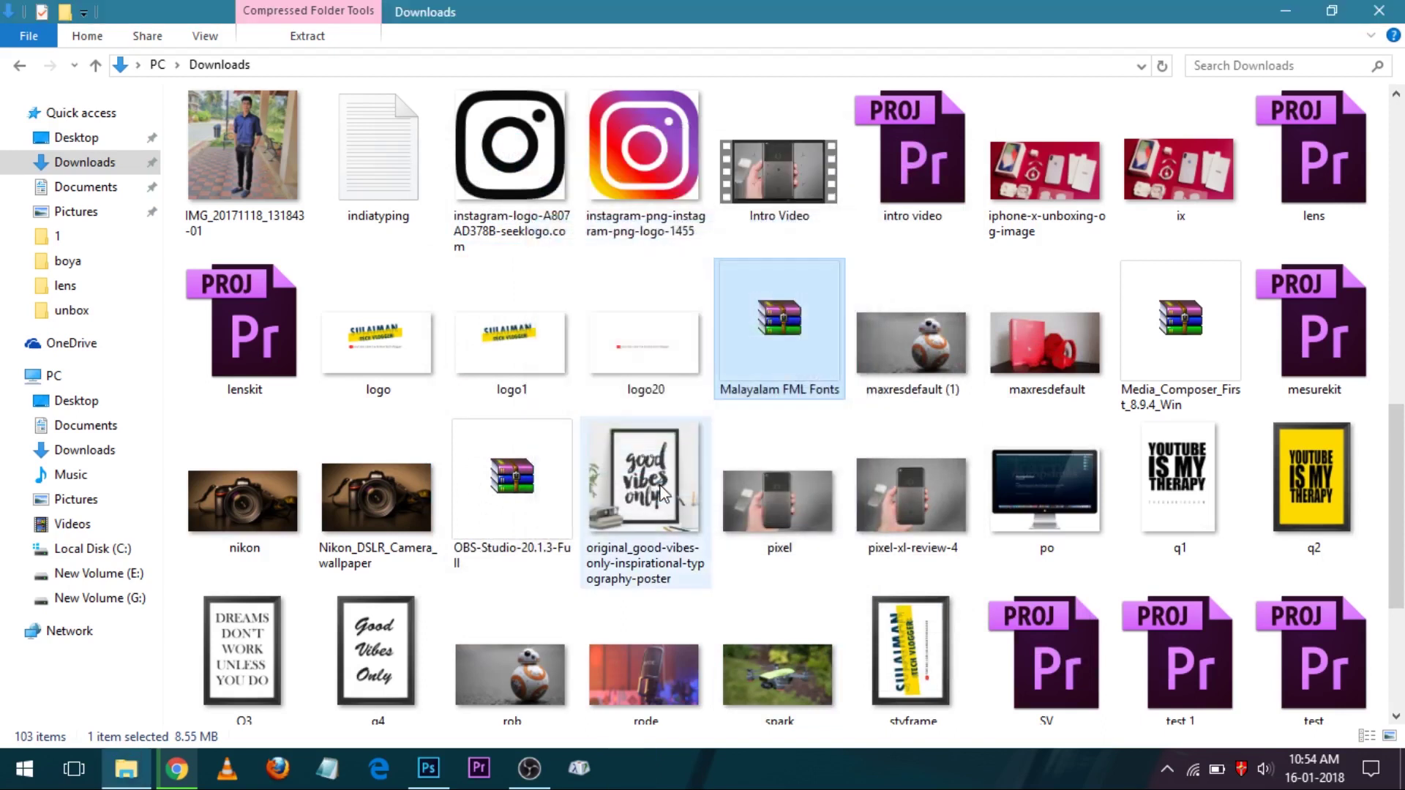
Open the FML_Fonts subfolder inside the extracted Malayalam FML Fonts folder.
{"action": "scroll", "coordinate": [832, 307], "scroll_direction": "down", "scroll_amount": 5}
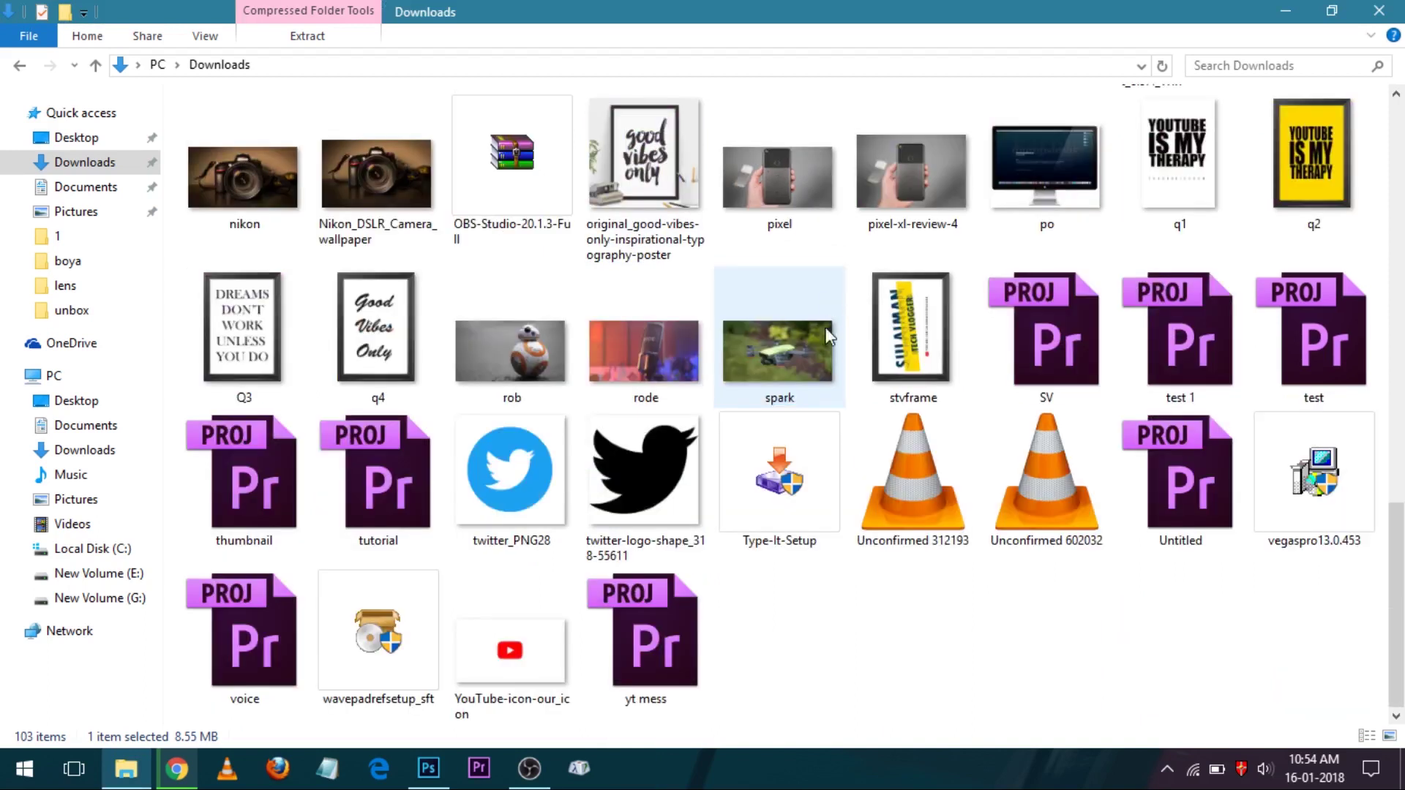
{"action": "scroll", "coordinate": [827, 337], "scroll_direction": "up", "scroll_amount": 10}
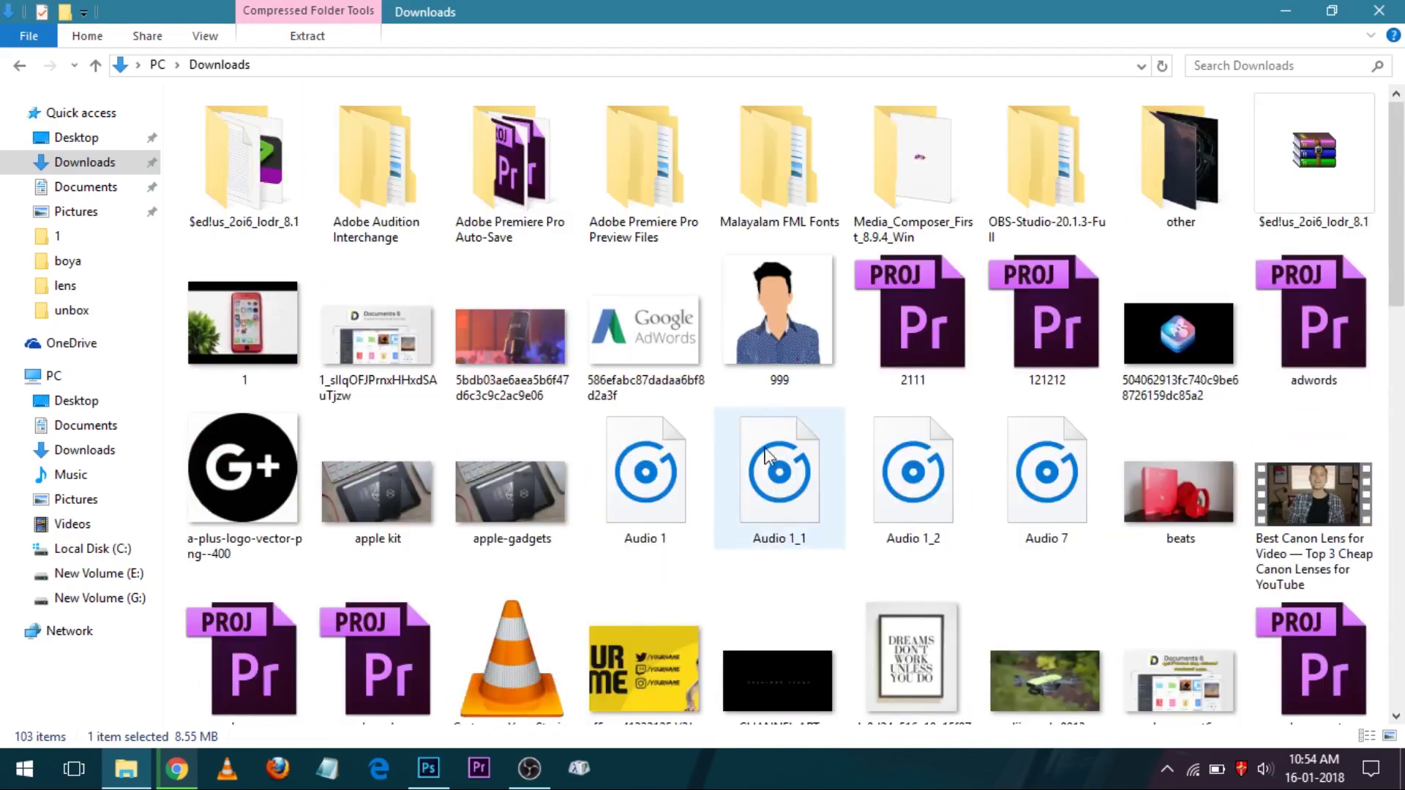
{"action": "double_click", "coordinate": [768, 163]}
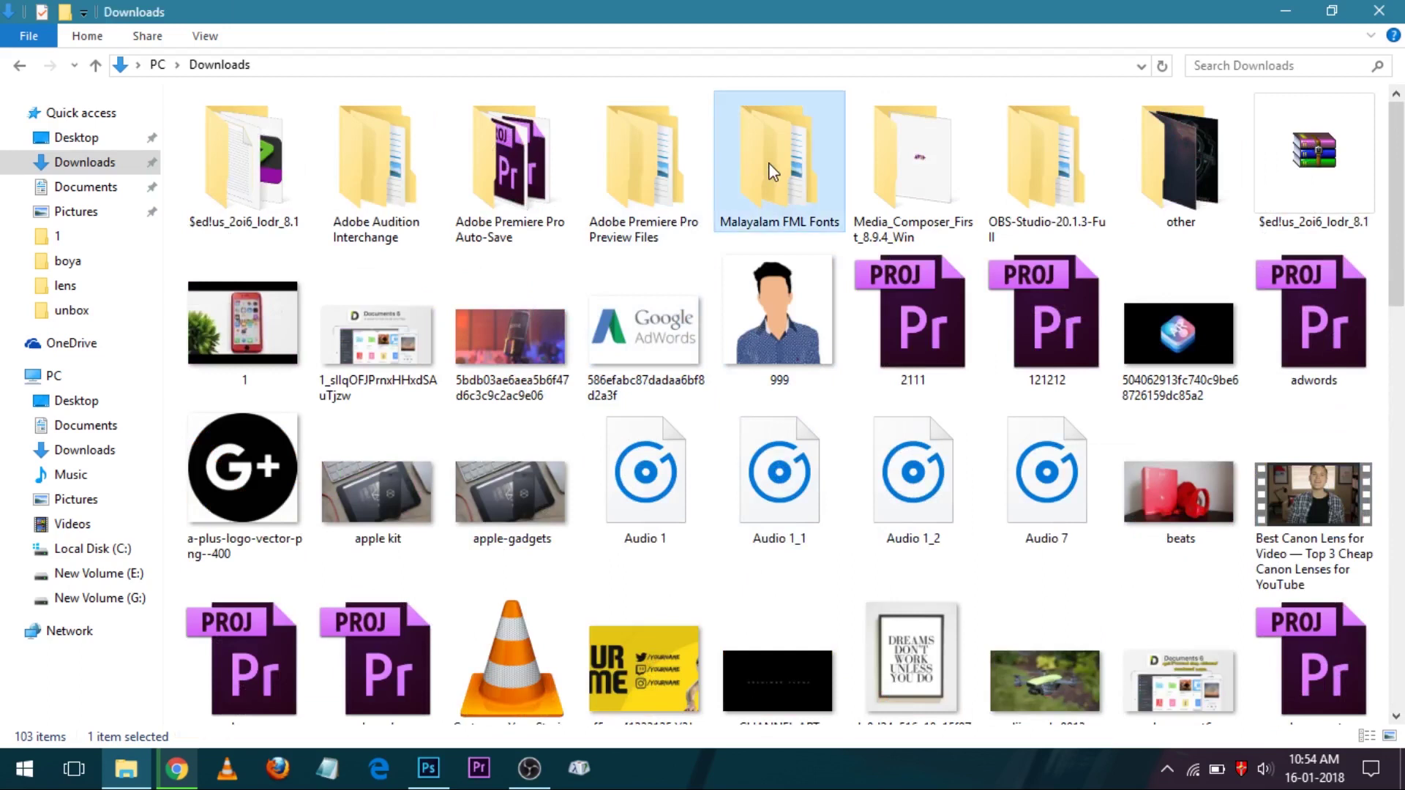
{"action": "double_click", "coordinate": [256, 128]}
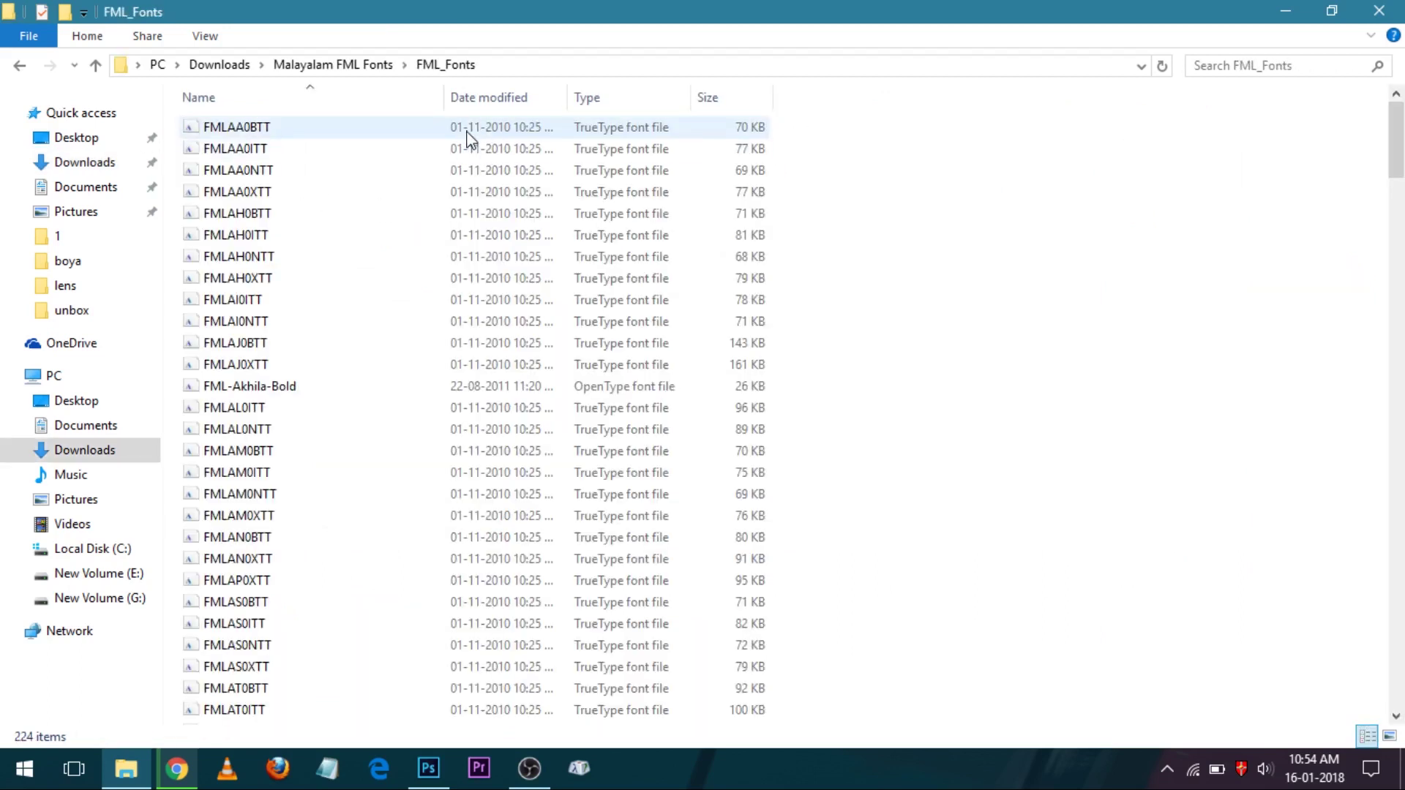
Select all the font files in the FML_Fonts folder and copy them.
{"action": "left_click", "coordinate": [467, 133]}
{"action": "left_click_drag", "start_coordinate": [826, 126], "coordinate": [304, 742]}
{"action": "key", "text": "ctrl+a"}
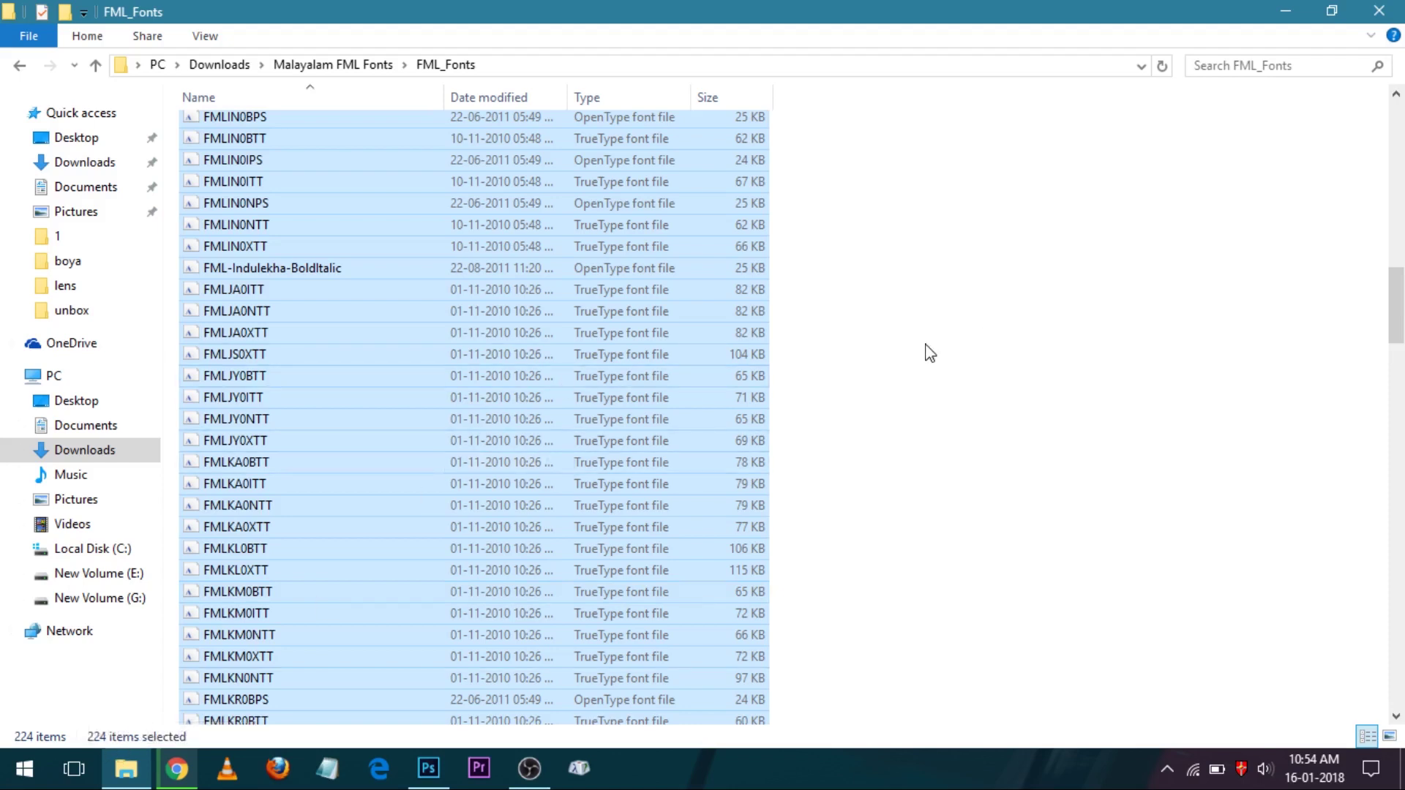
{"action": "right_click", "coordinate": [488, 250]}
{"action": "left_click", "coordinate": [539, 491]}
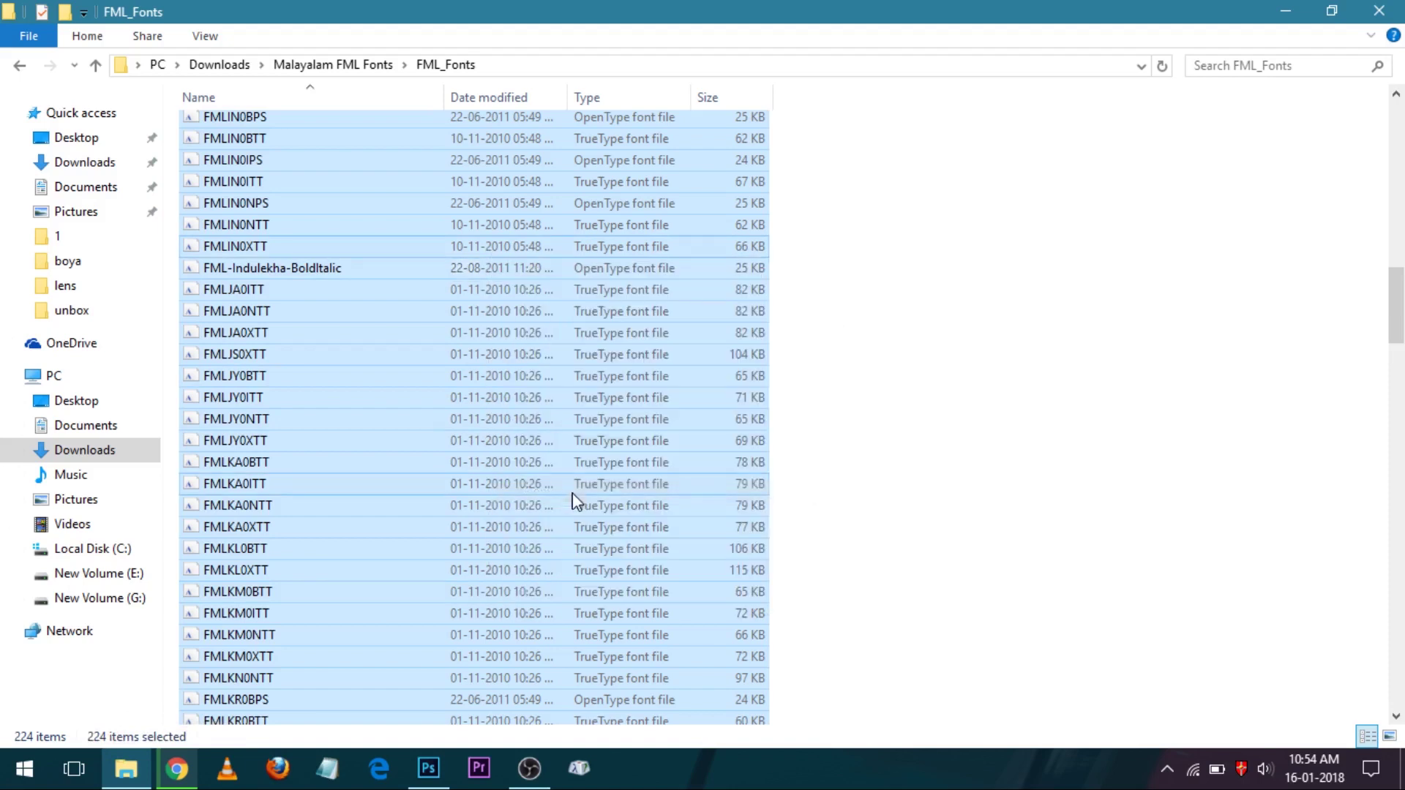
Minimize the file window, search Windows for "font" and open the Fonts control panel.
{"action": "left_click", "coordinate": [1285, 12]}
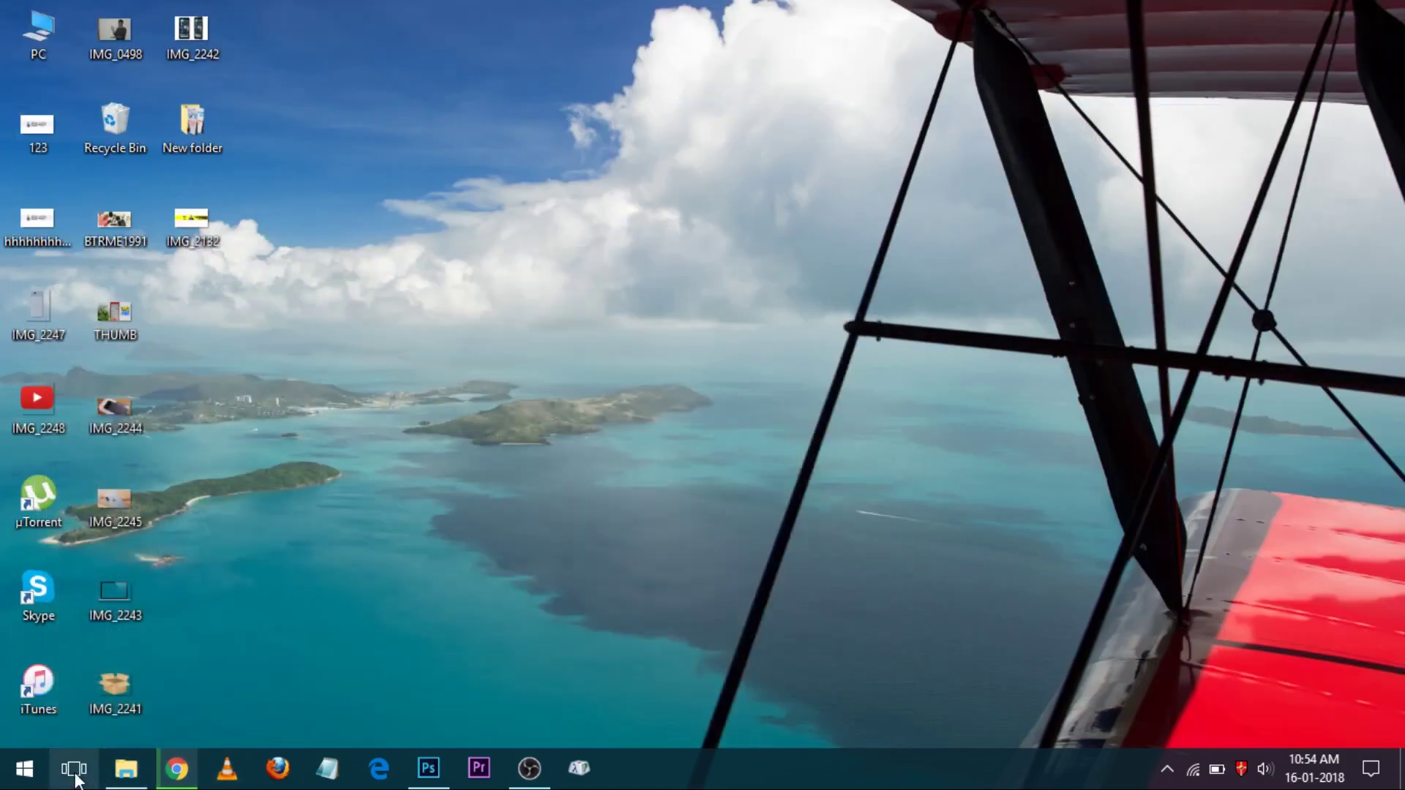
{"action": "key", "text": "super"}
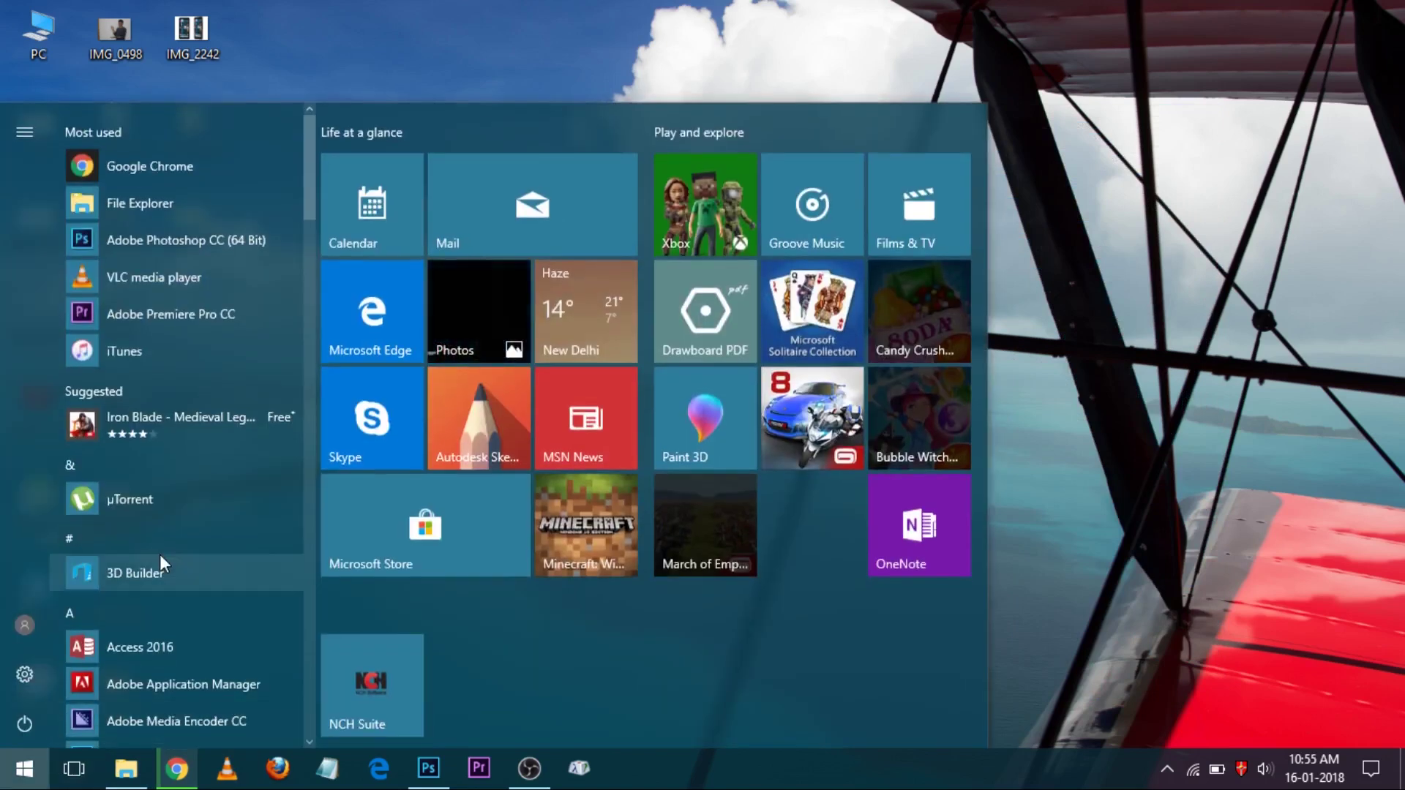
{"action": "type", "text": "font"}
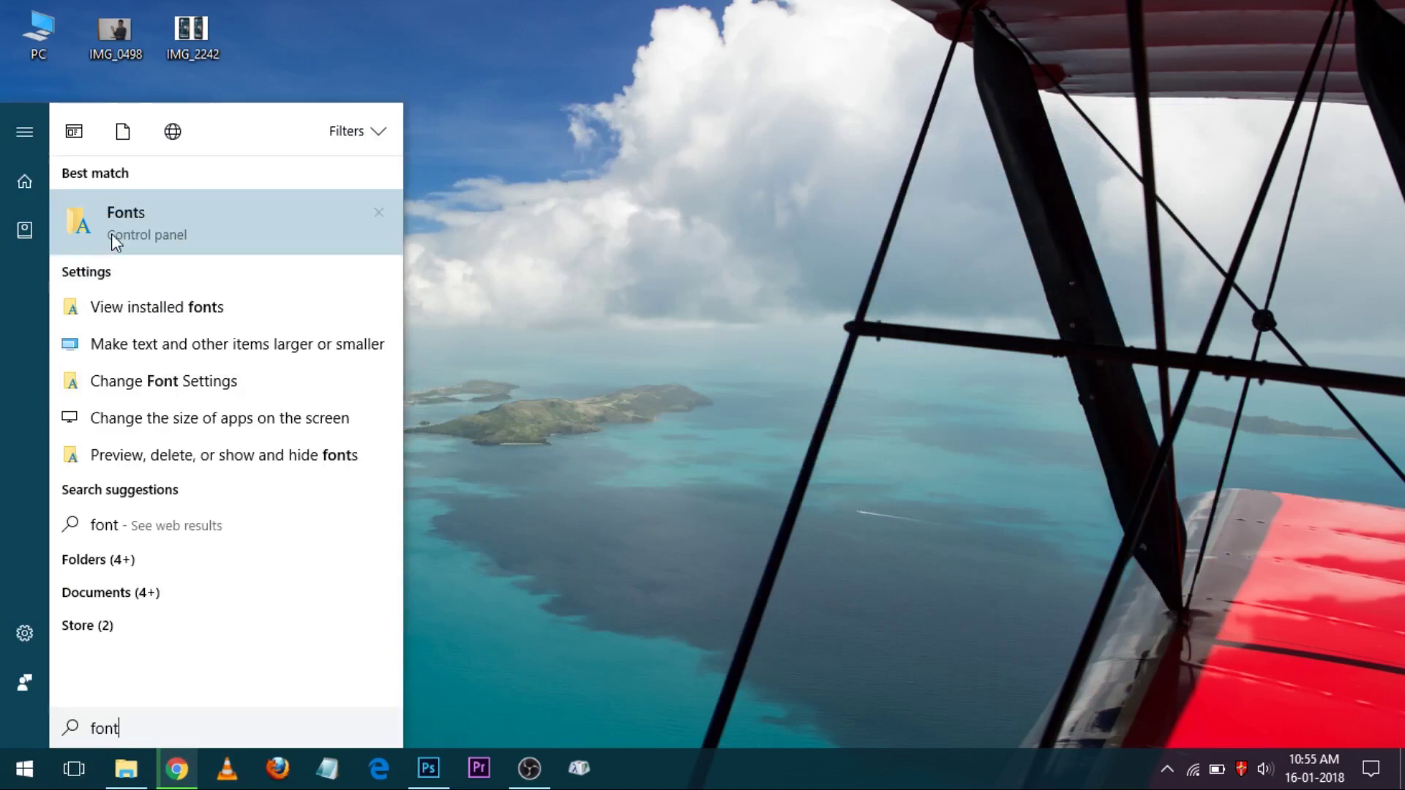
{"action": "left_click", "coordinate": [124, 215]}
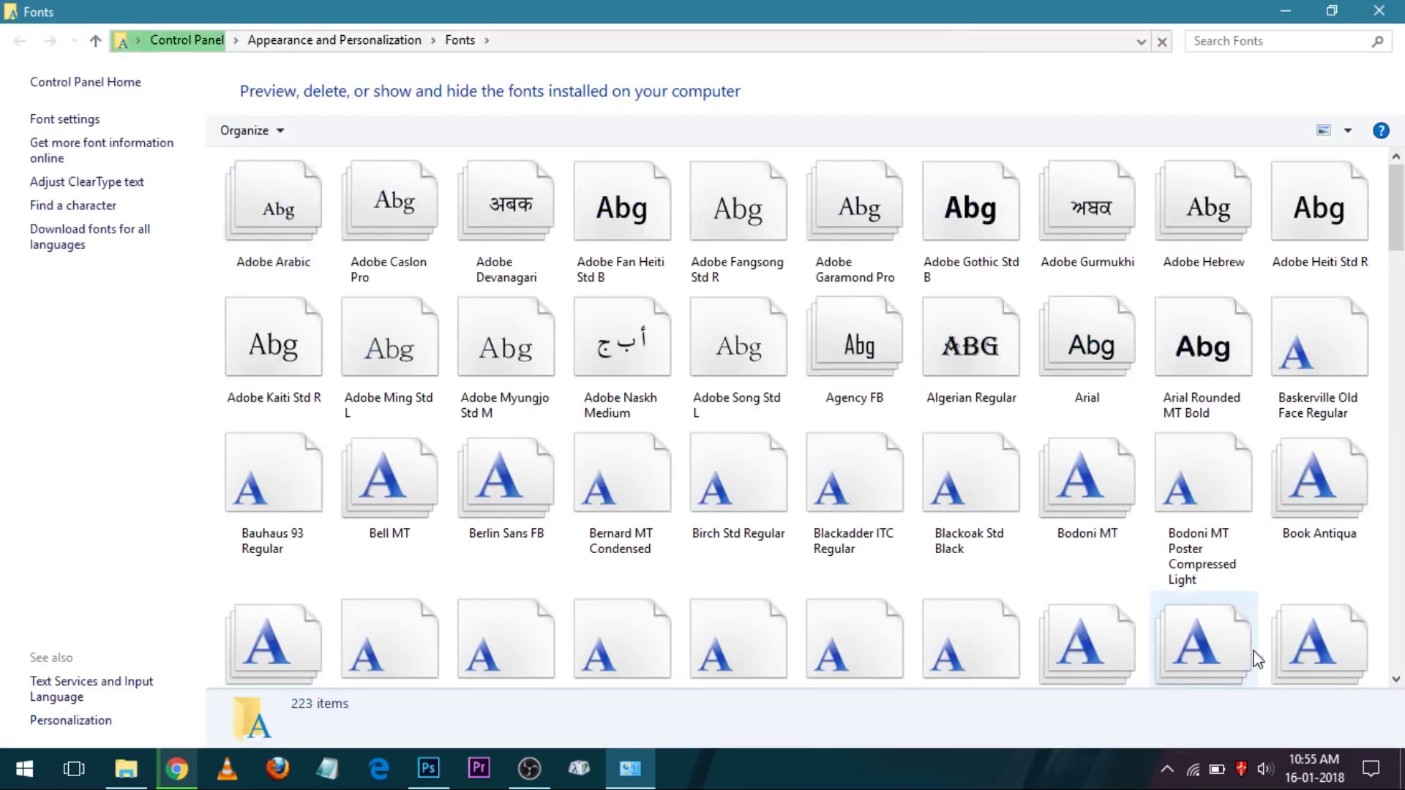
Install the copied FML fonts by pasting them into the Fonts folder, declining to replace fonts that are already installed.
{"action": "left_click_drag", "start_coordinate": [1400, 244], "coordinate": [1400, 474]}
{"action": "scroll", "coordinate": [1329, 486], "scroll_direction": "up", "scroll_amount": 3}
{"action": "left_click", "coordinate": [1329, 486]}
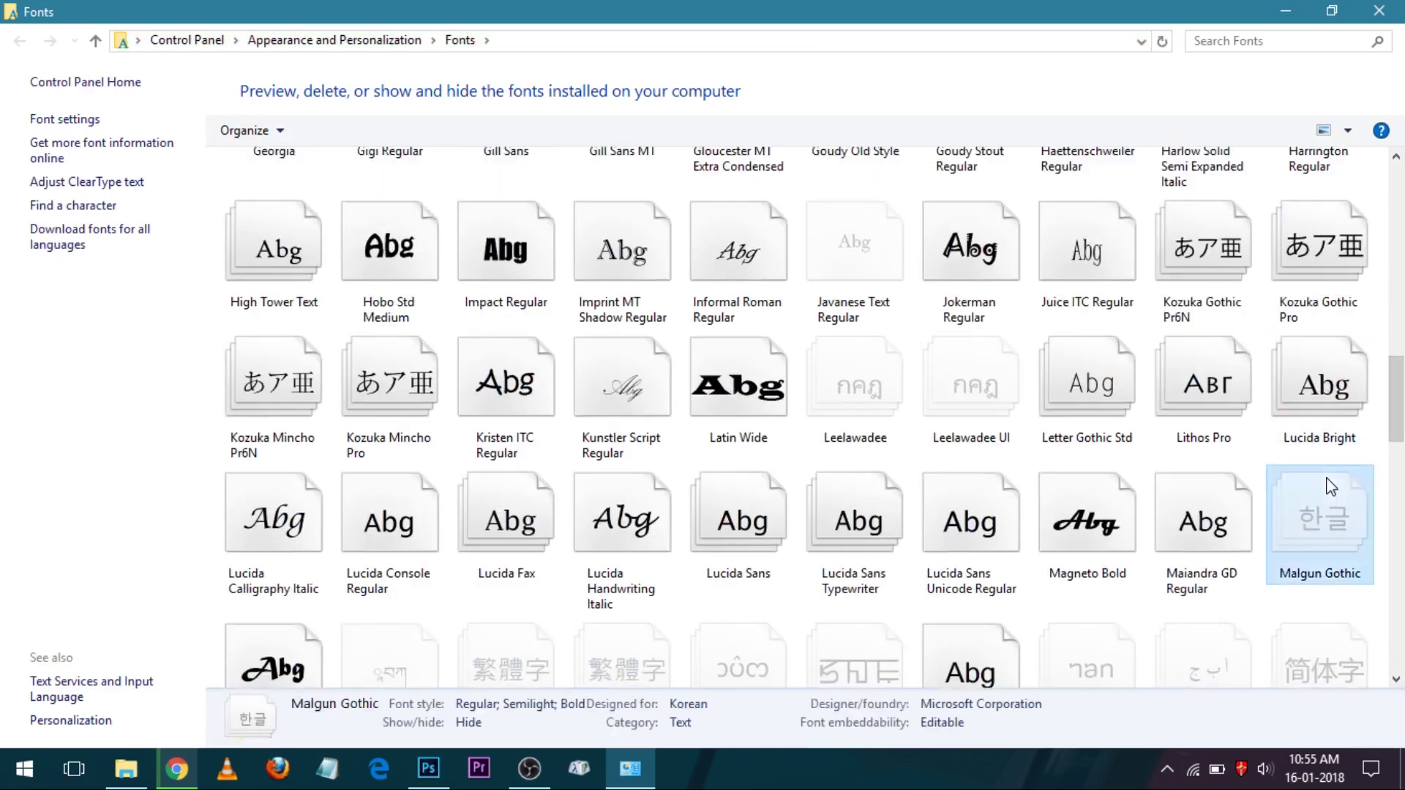
{"action": "right_click", "coordinate": [684, 376]}
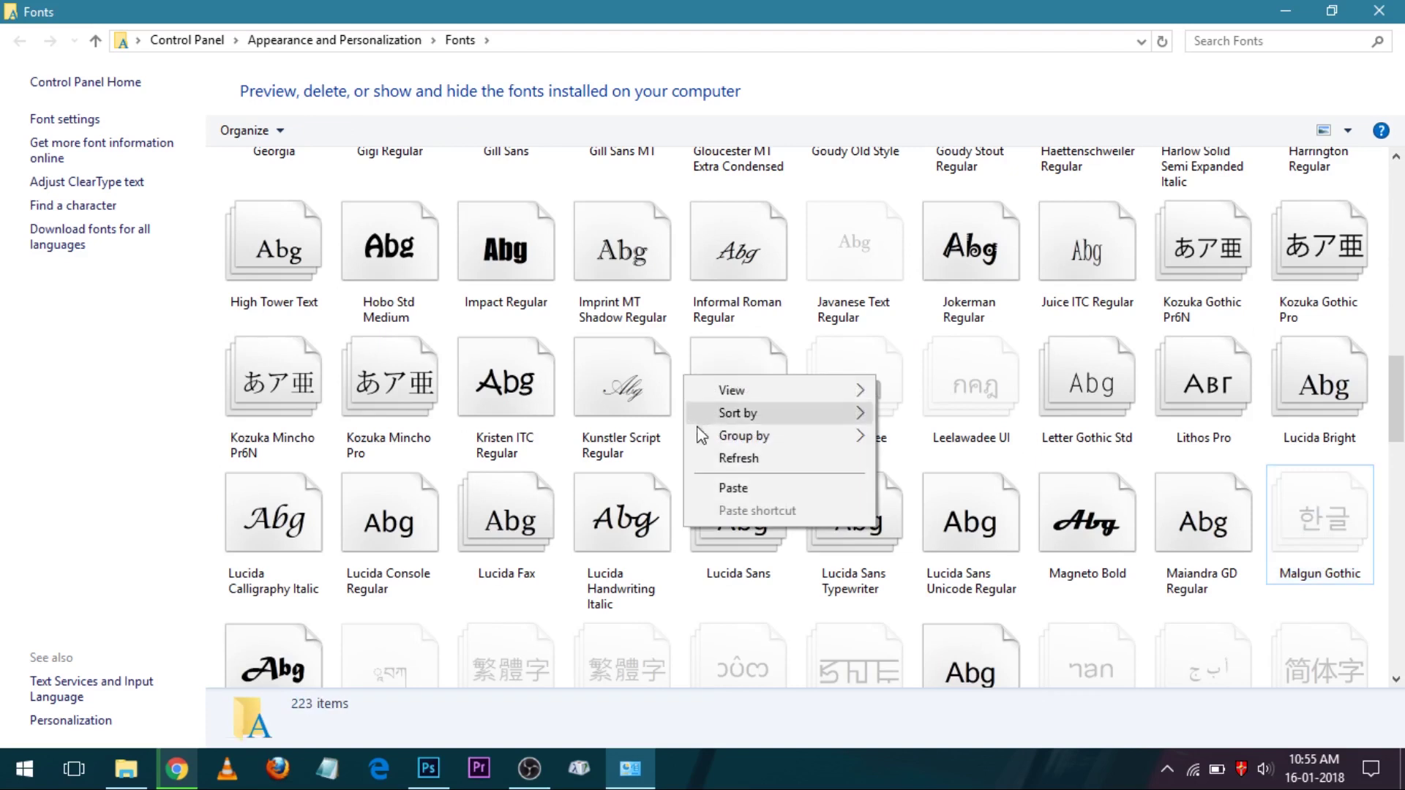
{"action": "scroll", "coordinate": [1390, 395], "scroll_direction": "down", "scroll_amount": 4}
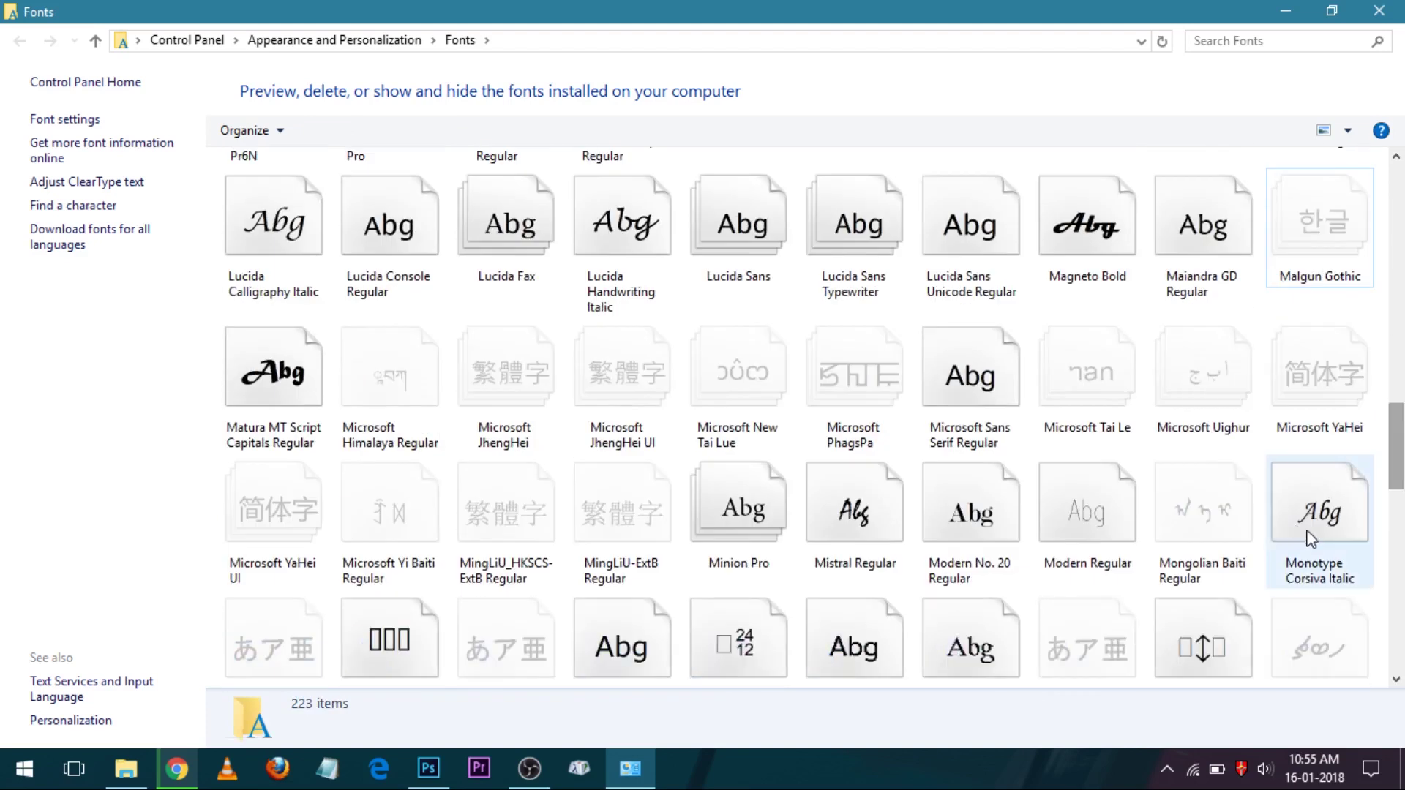
{"action": "scroll", "coordinate": [1207, 469], "scroll_direction": "down", "scroll_amount": 15}
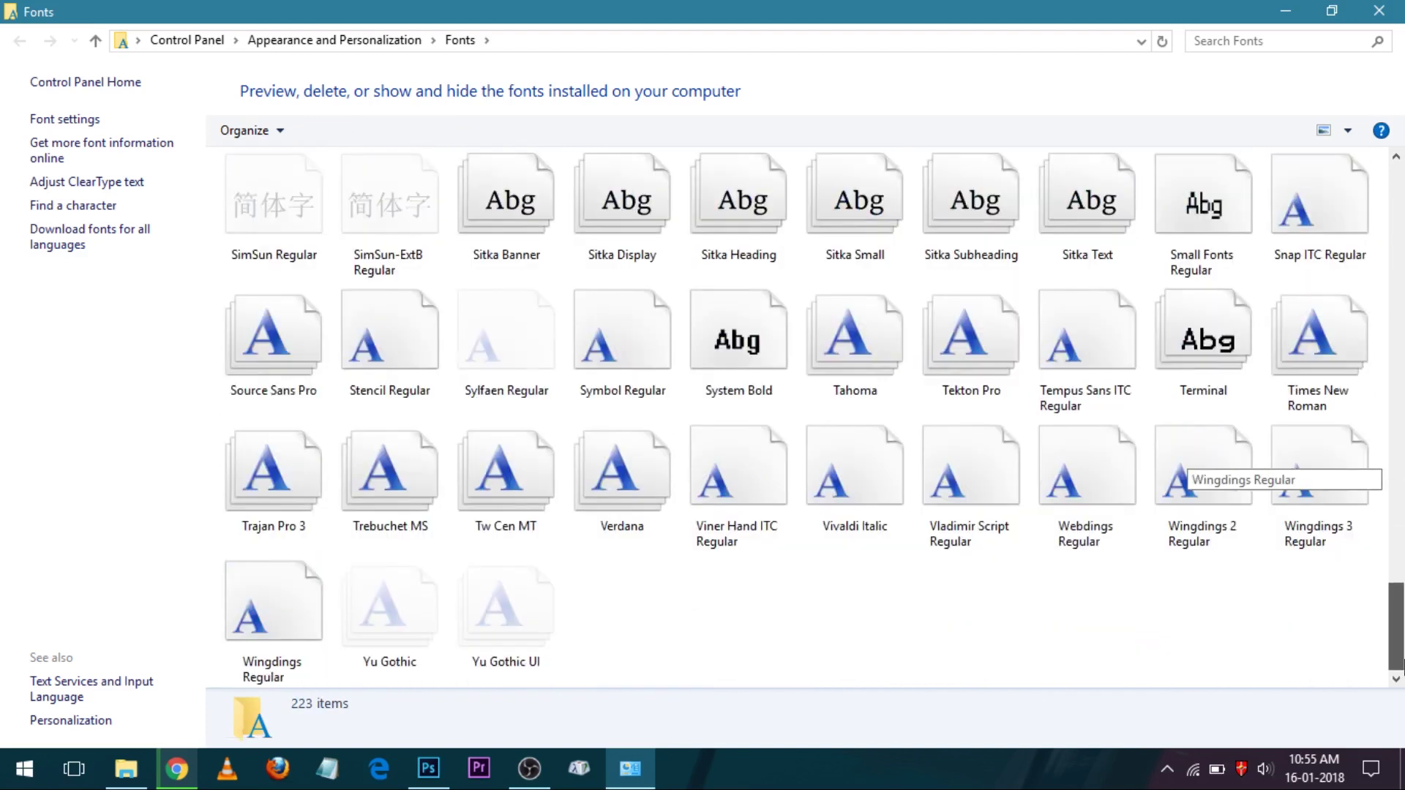
{"action": "right_click", "coordinate": [768, 641]}
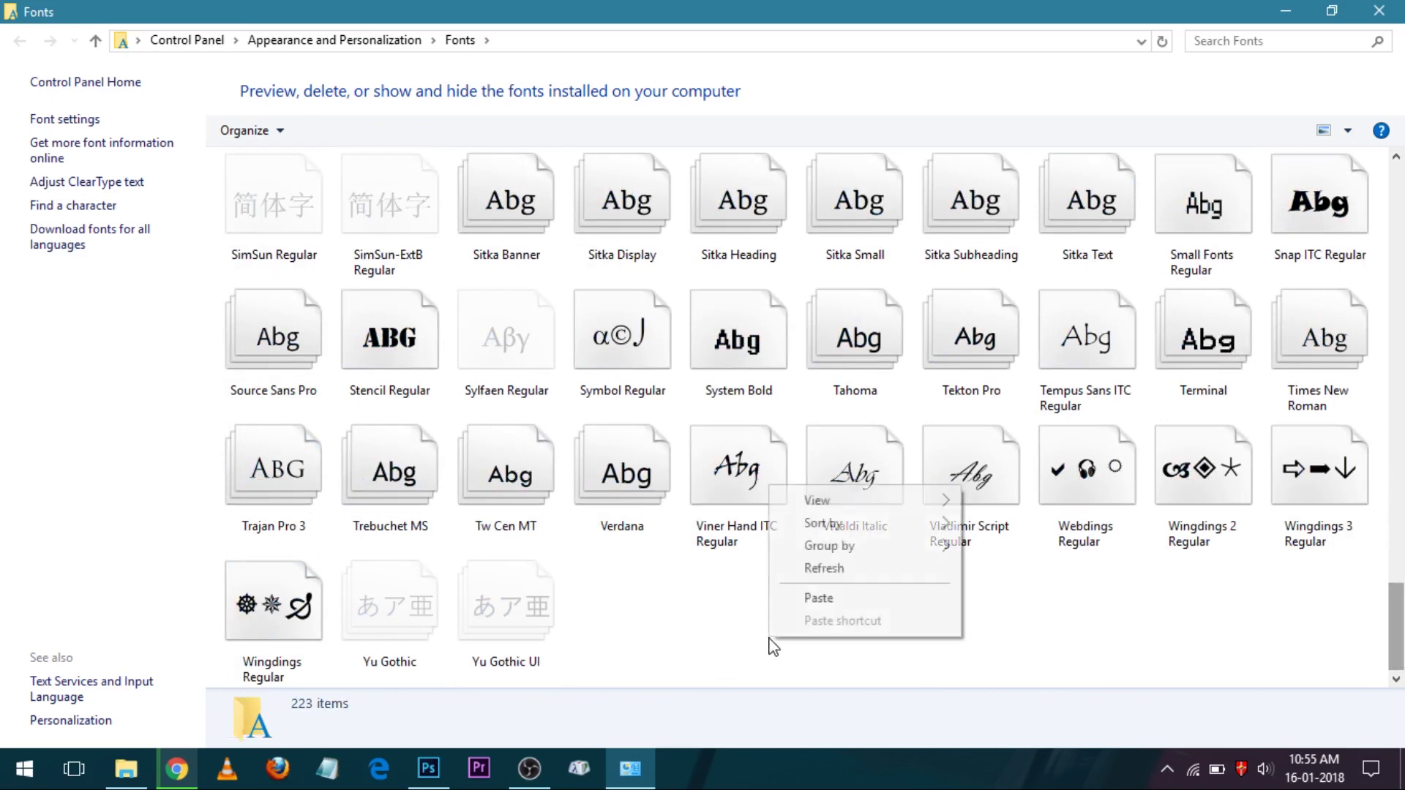
{"action": "left_click", "coordinate": [807, 596]}
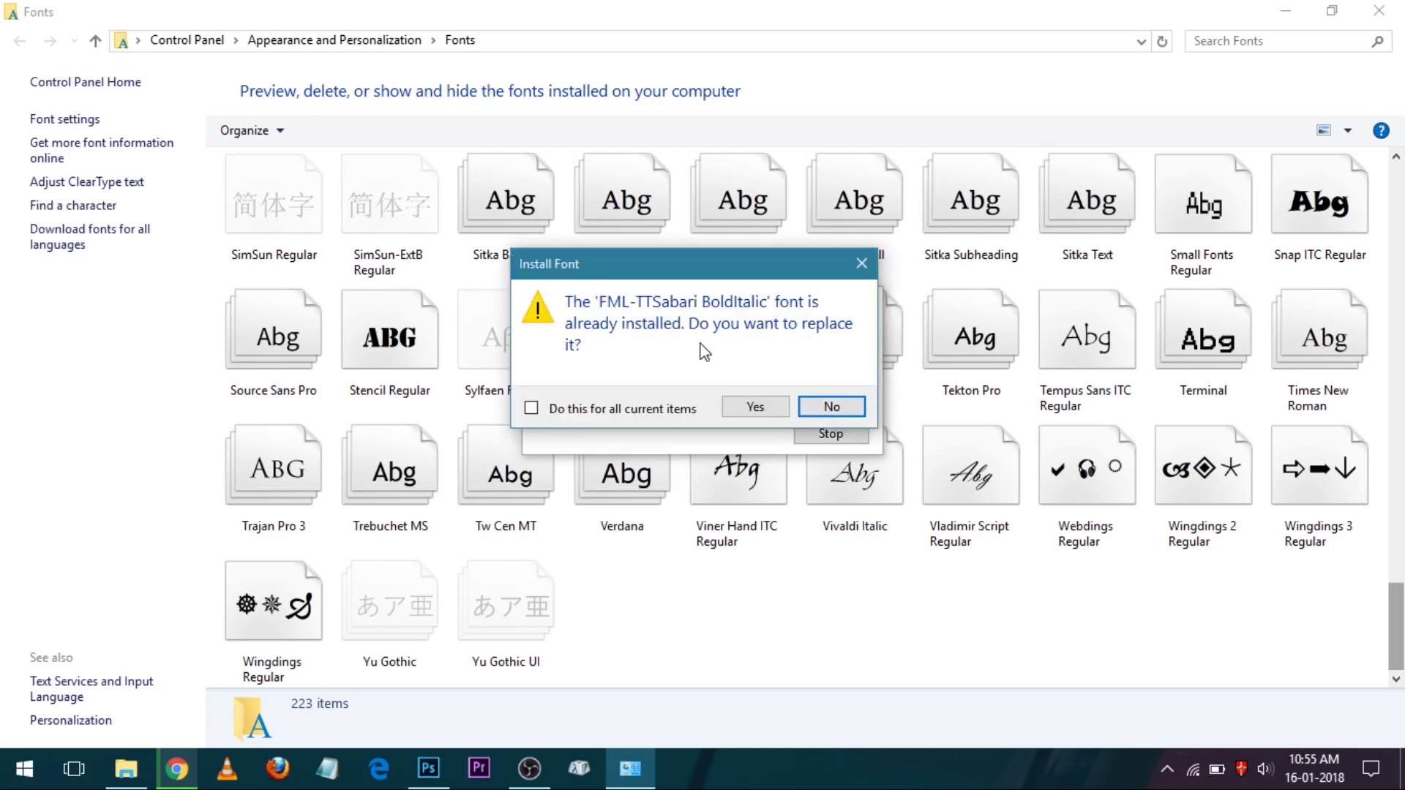
{"action": "left_click", "coordinate": [830, 406]}
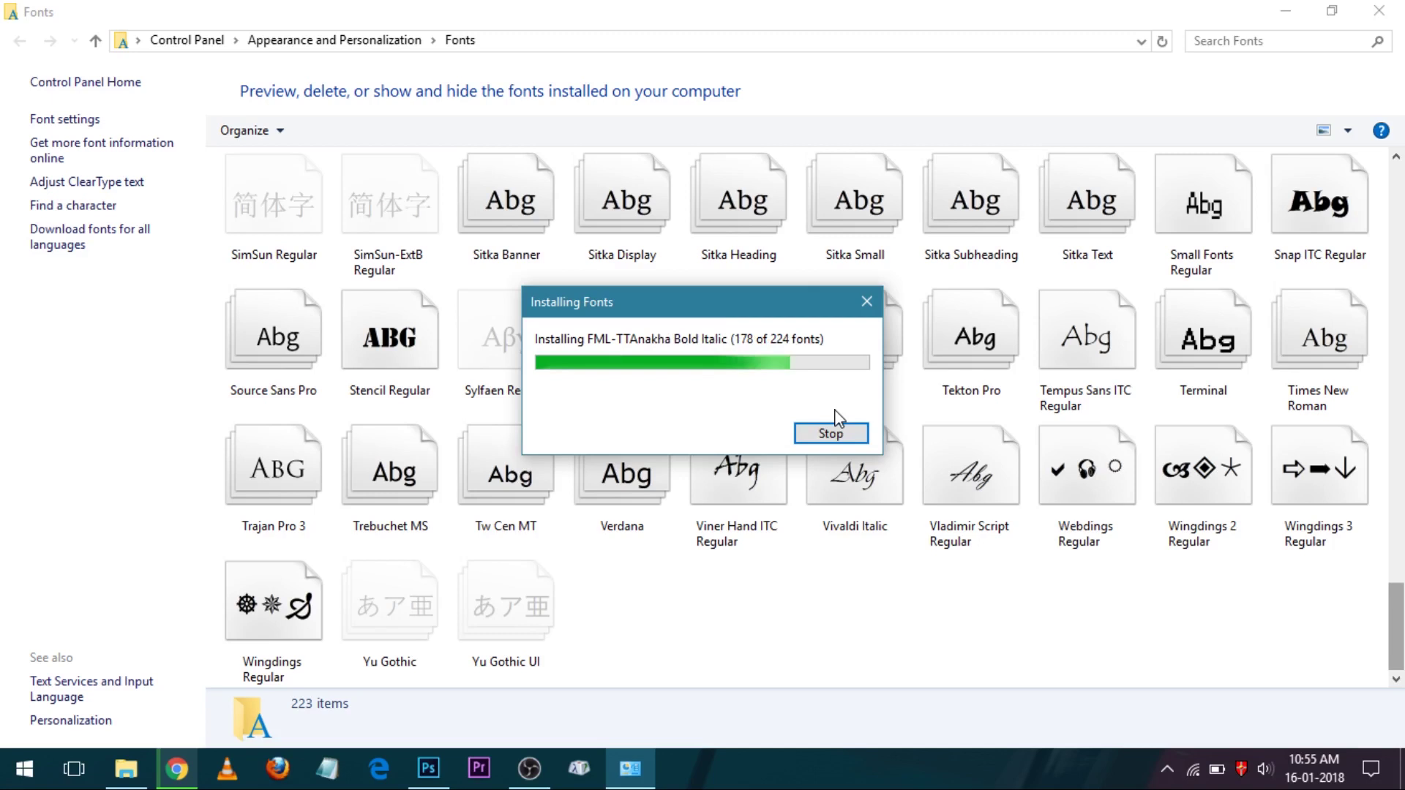
{"action": "left_click", "coordinate": [834, 411]}
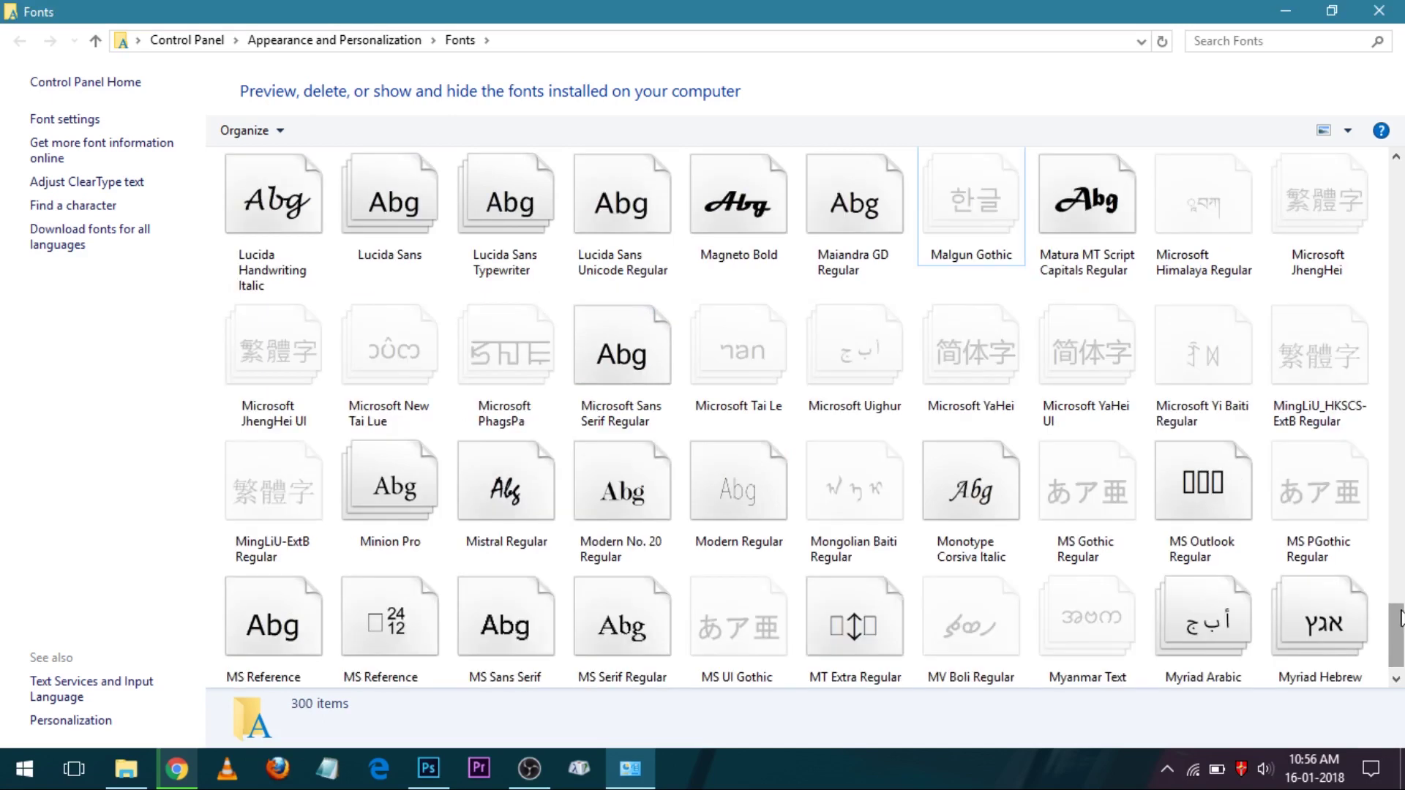
Look through the FML fonts installed in the Fonts folder and minimize its window.
{"action": "left_click_drag", "start_coordinate": [1401, 618], "coordinate": [1401, 357]}
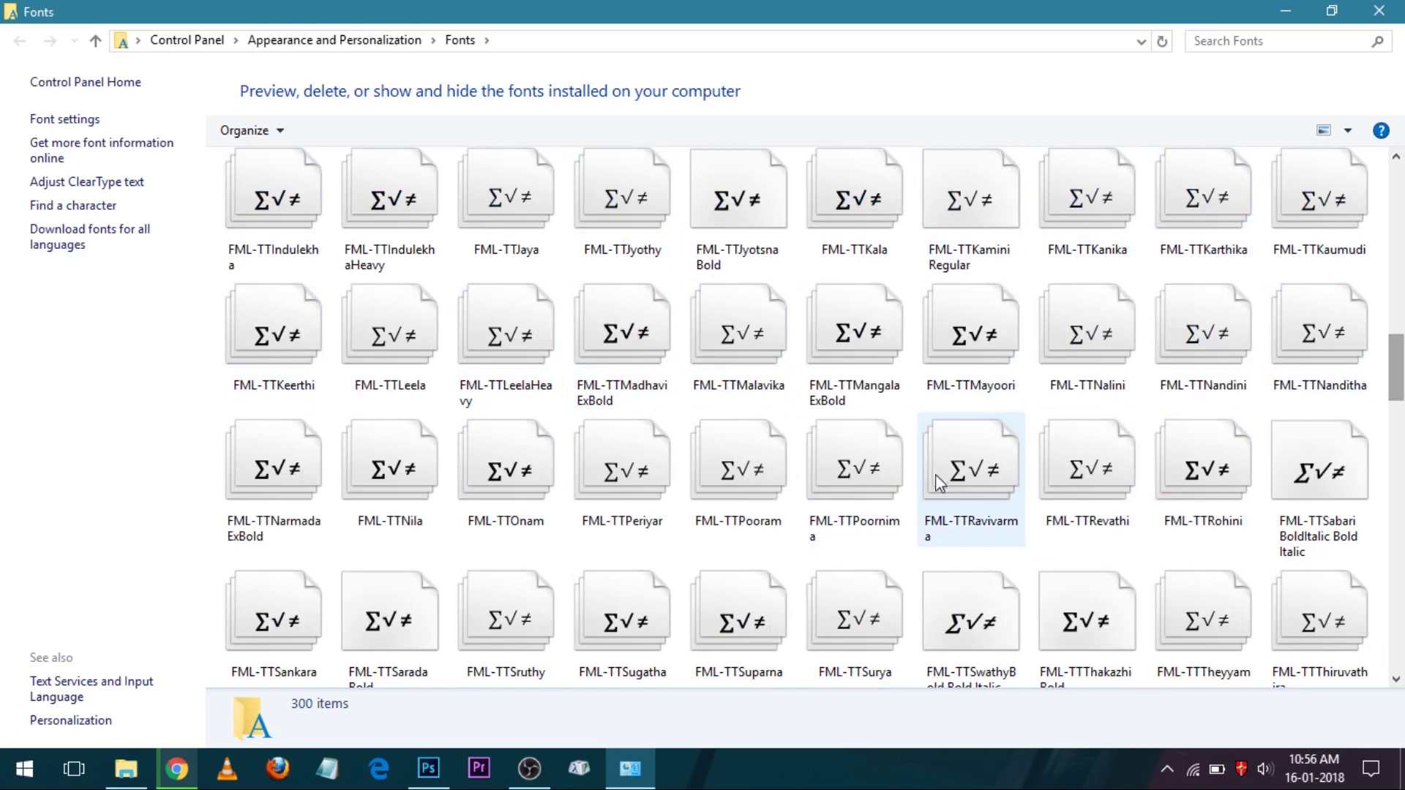
{"action": "scroll", "coordinate": [938, 483], "scroll_direction": "down", "scroll_amount": 2}
{"action": "scroll", "coordinate": [1237, 366], "scroll_direction": "up", "scroll_amount": 10}
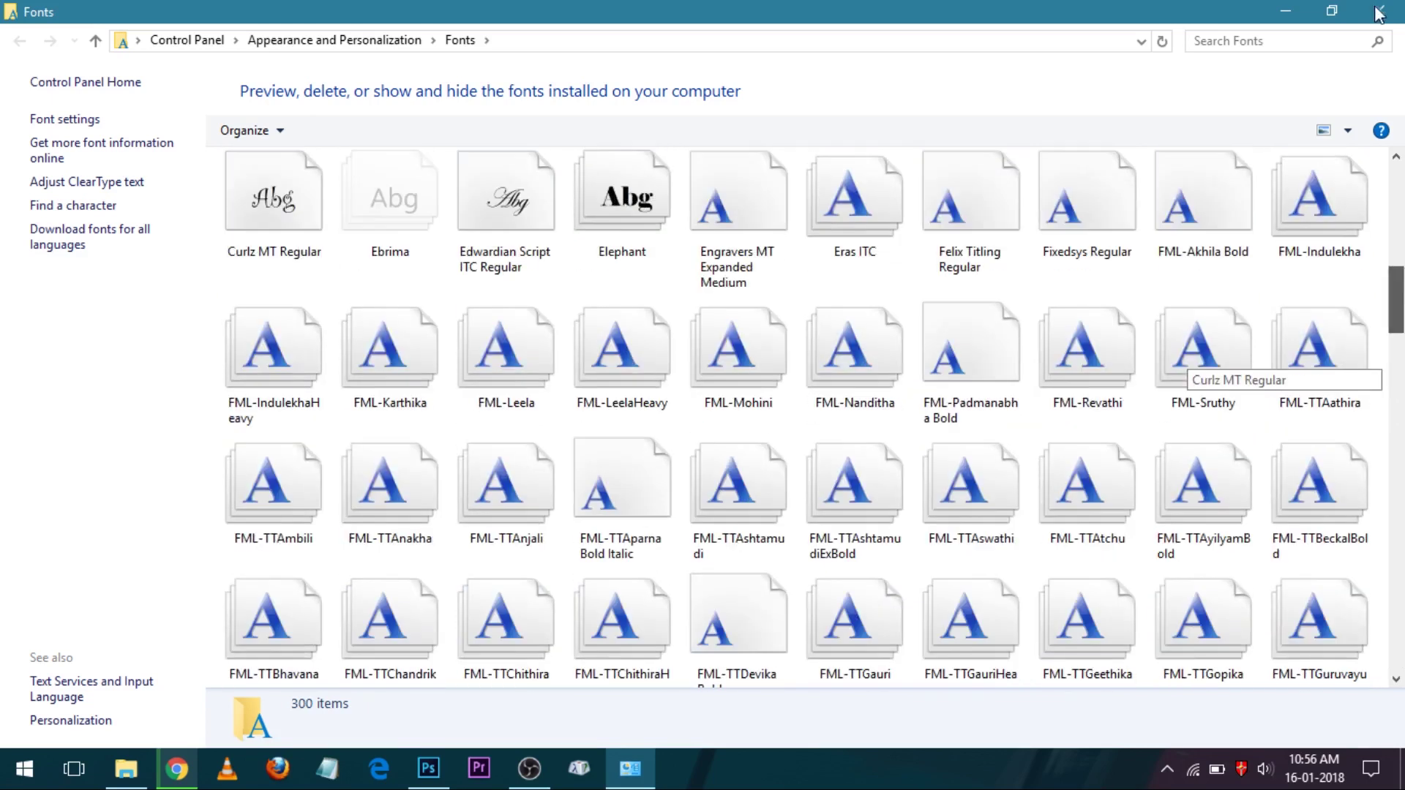
{"action": "left_click", "coordinate": [1277, 3]}
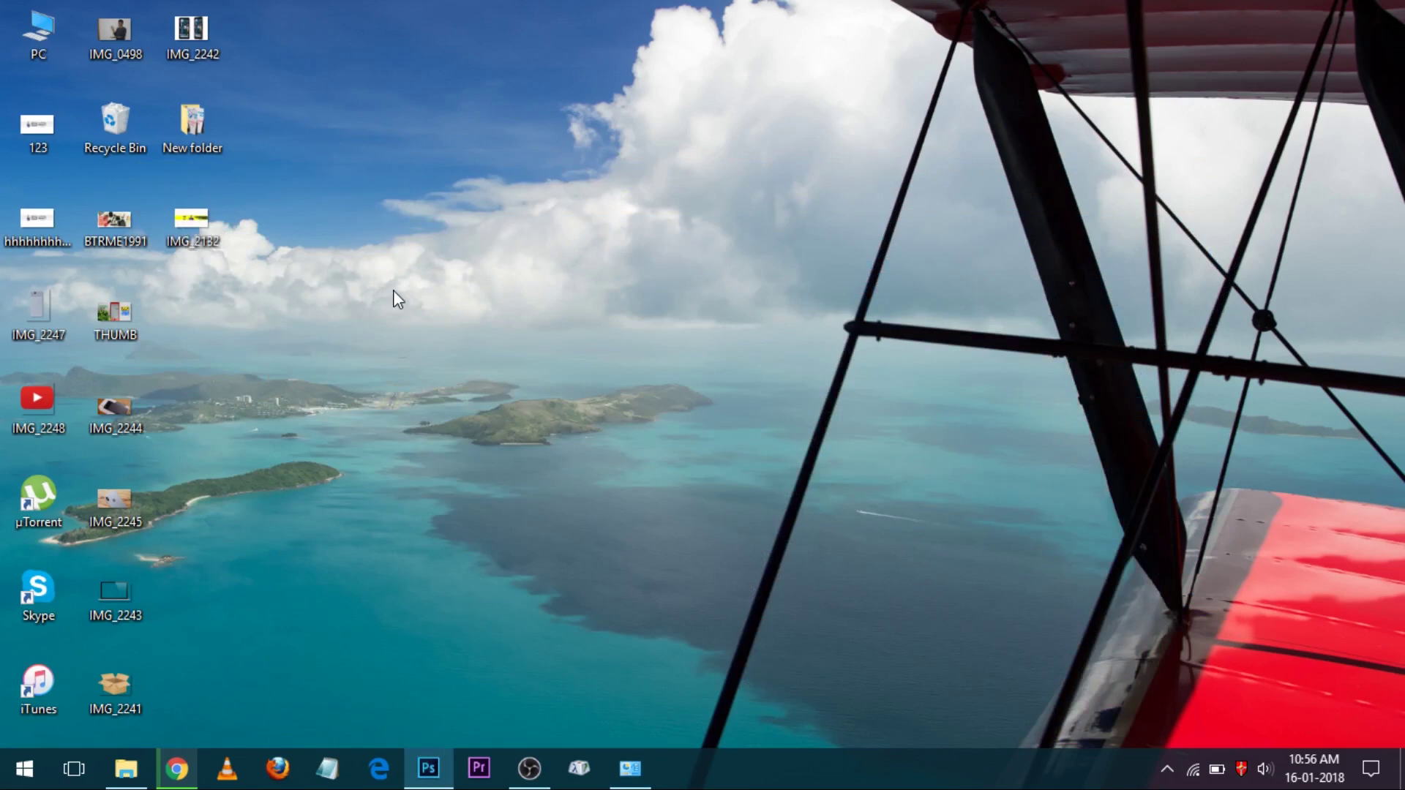
Switch to Photoshop and create a new blank document with the preset settings.
{"action": "key", "text": "alt+Tab"}
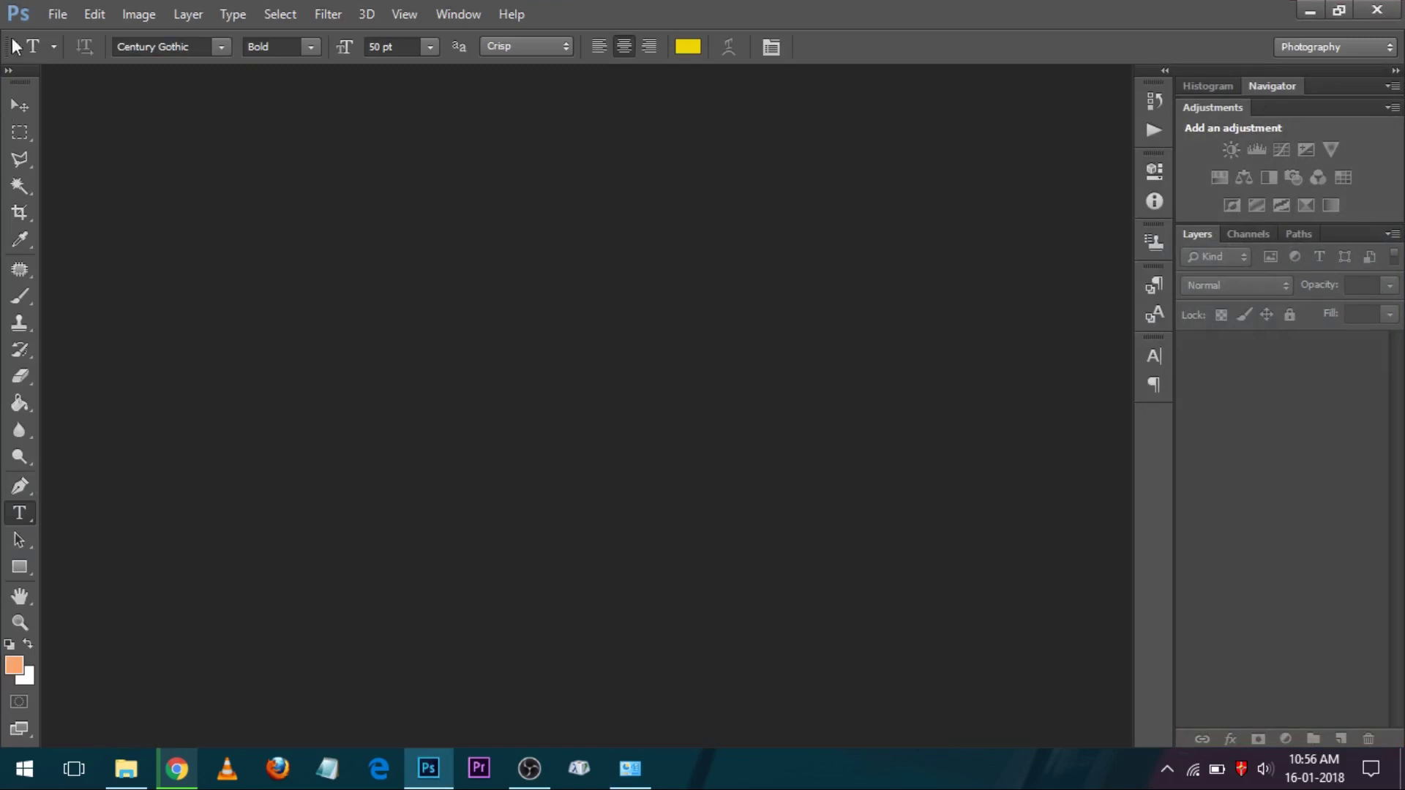
{"action": "left_click", "coordinate": [187, 14]}
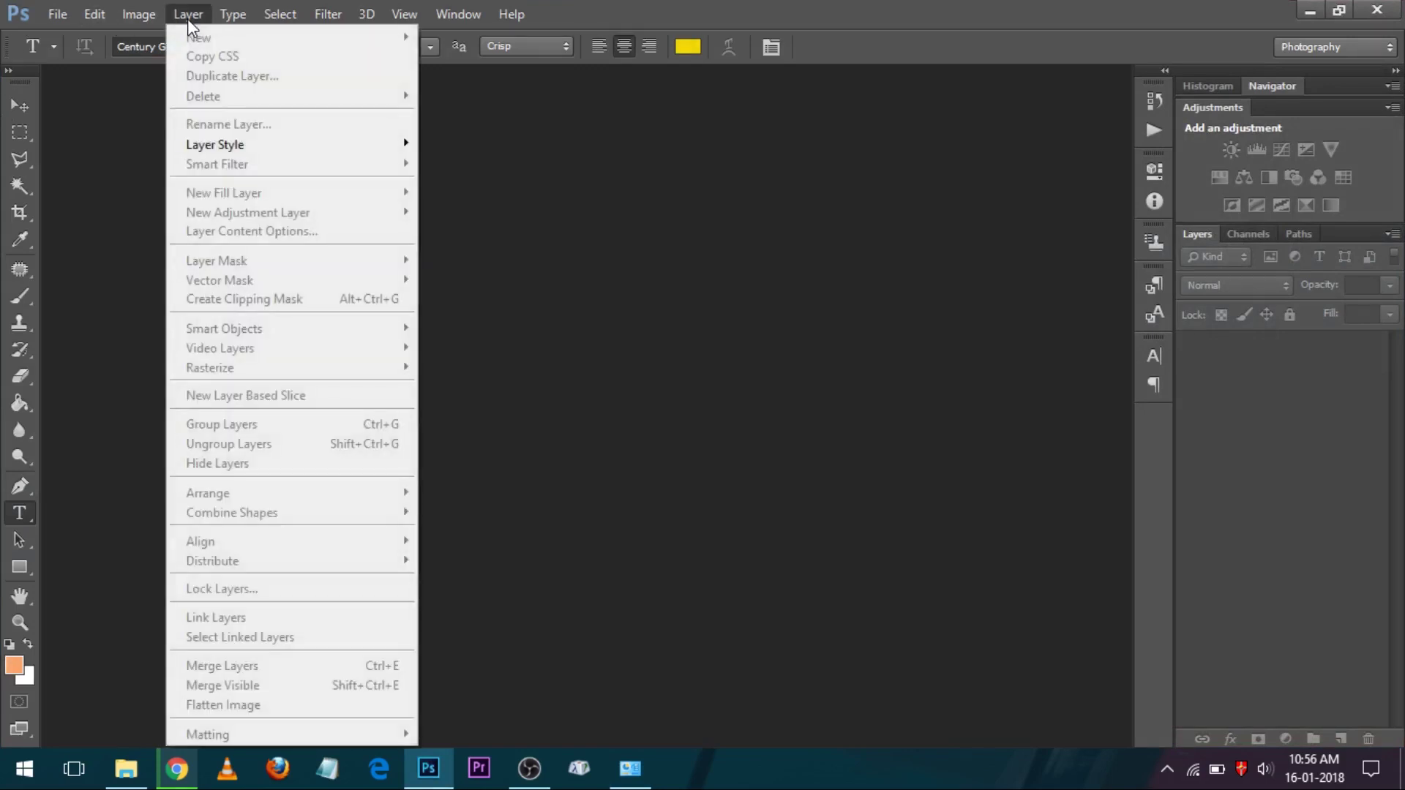
{"action": "key", "text": "Escape"}
{"action": "left_click", "coordinate": [64, 9]}
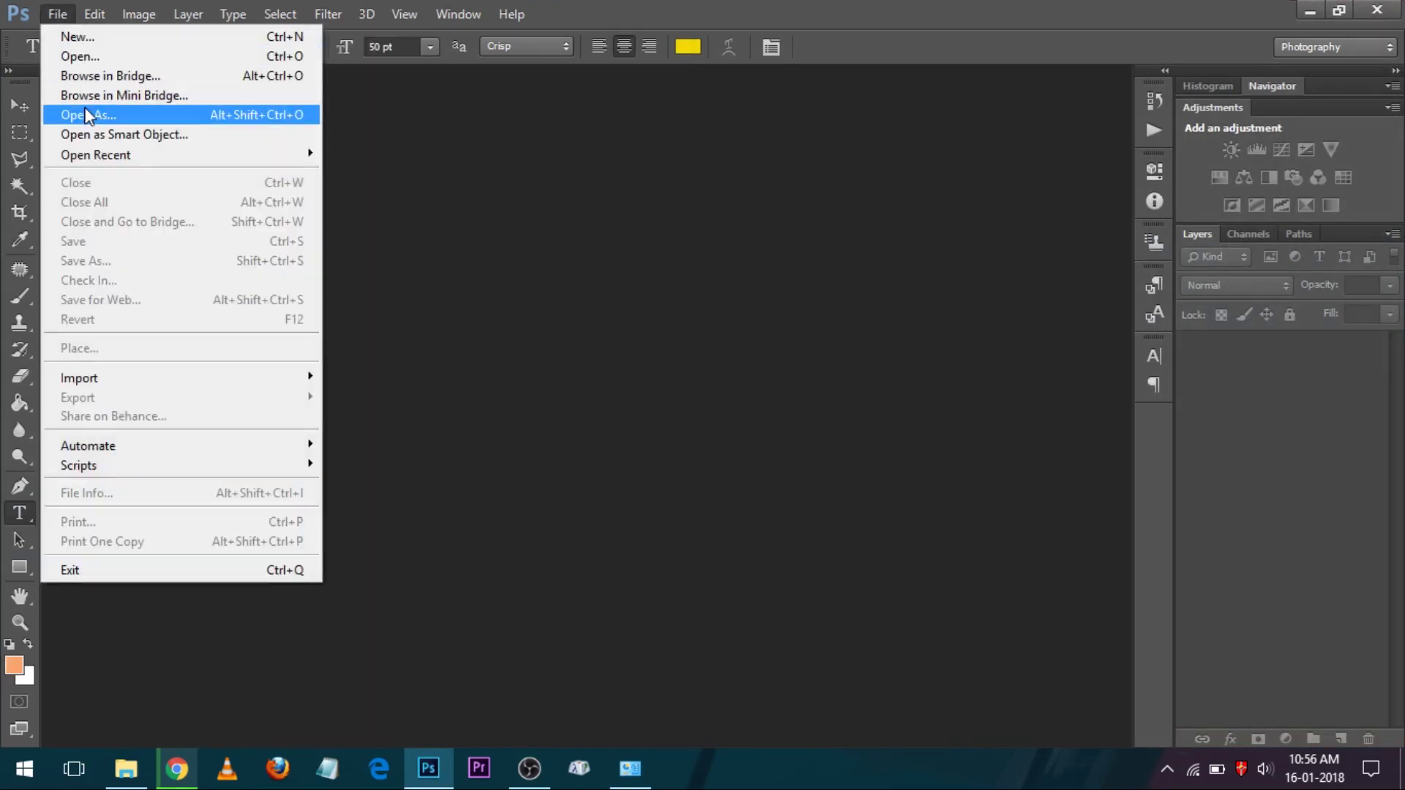
{"action": "left_click", "coordinate": [75, 35]}
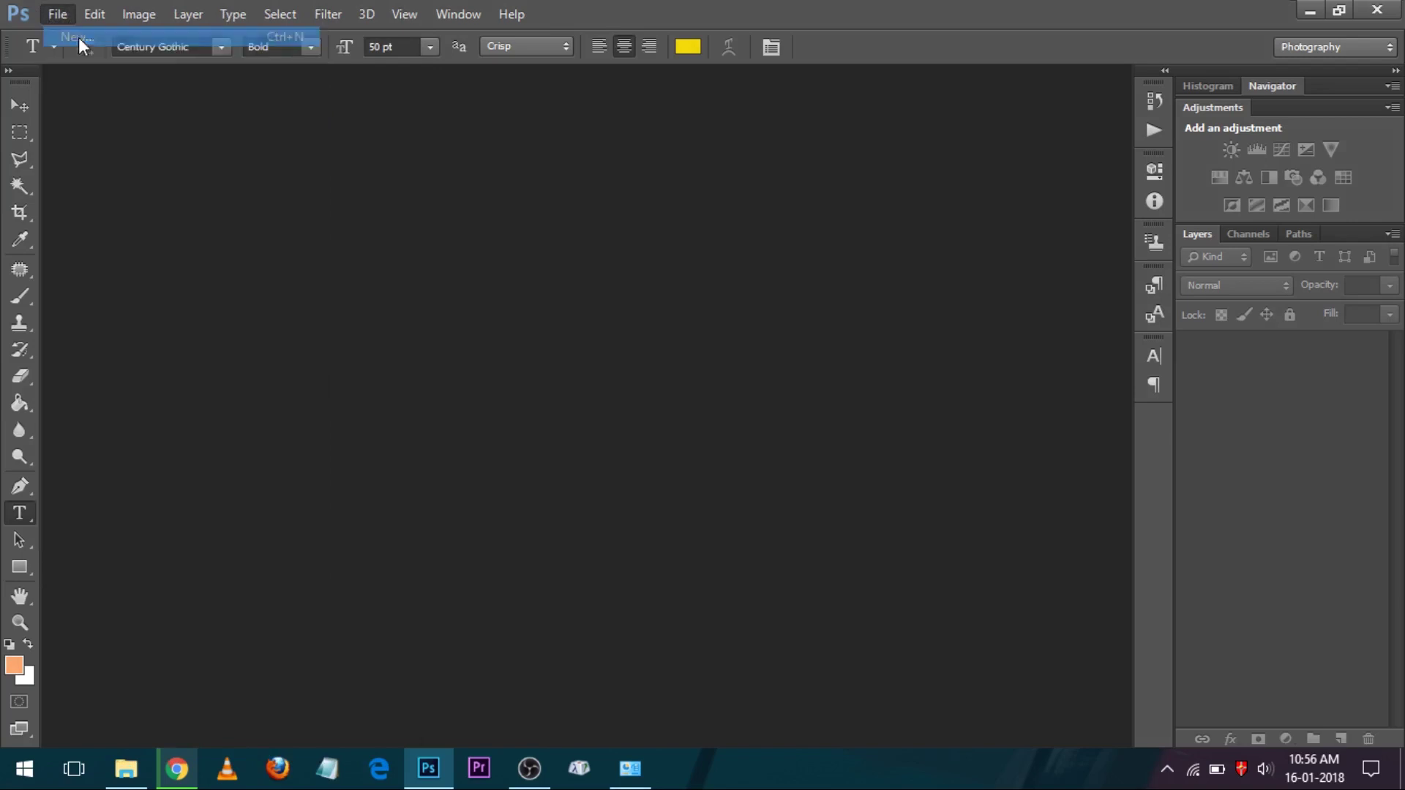
{"action": "left_click", "coordinate": [883, 181]}
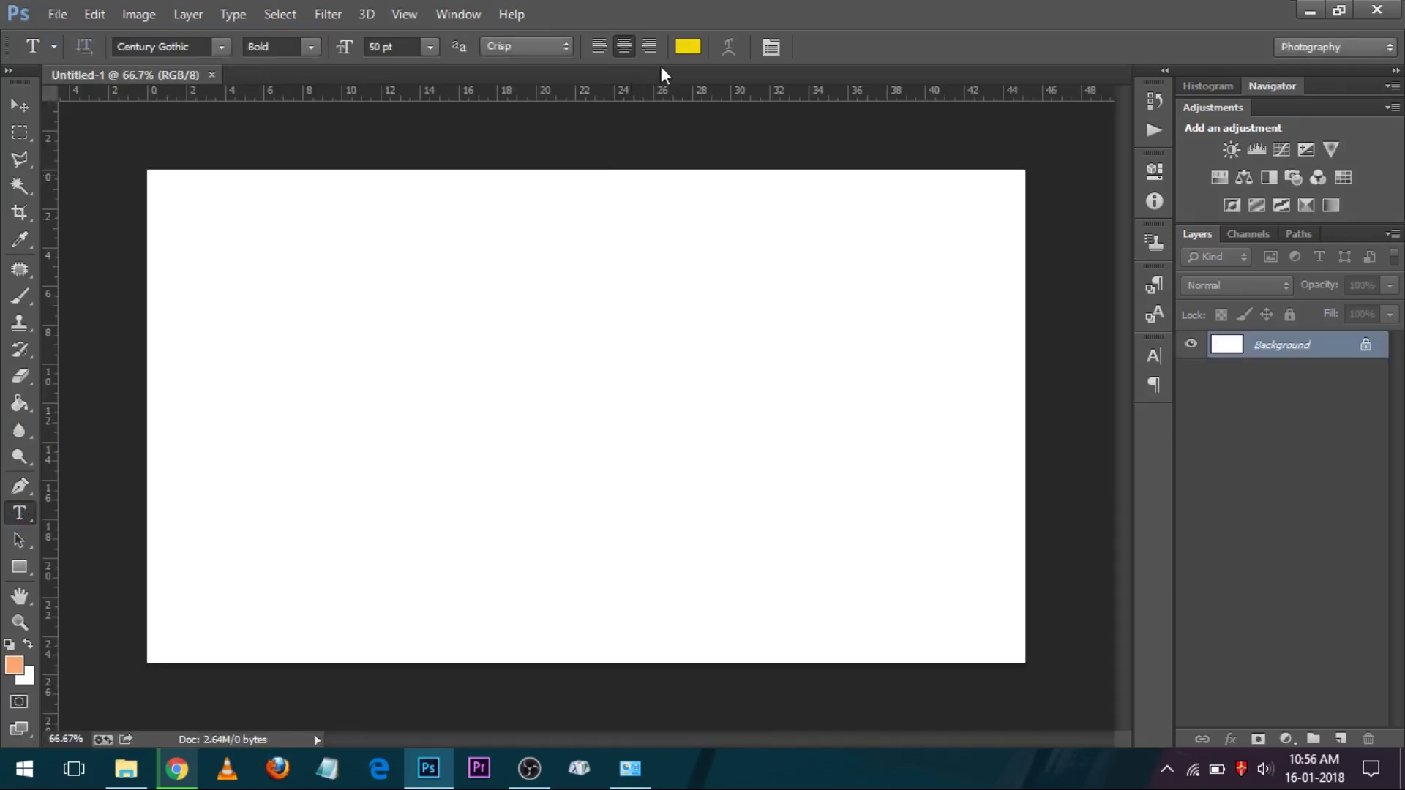
Set the text colour to black (000000) and start a text line near the canvas's left edge.
{"action": "left_click", "coordinate": [687, 57]}
{"action": "left_click_drag", "start_coordinate": [853, 344], "coordinate": [827, 473]}
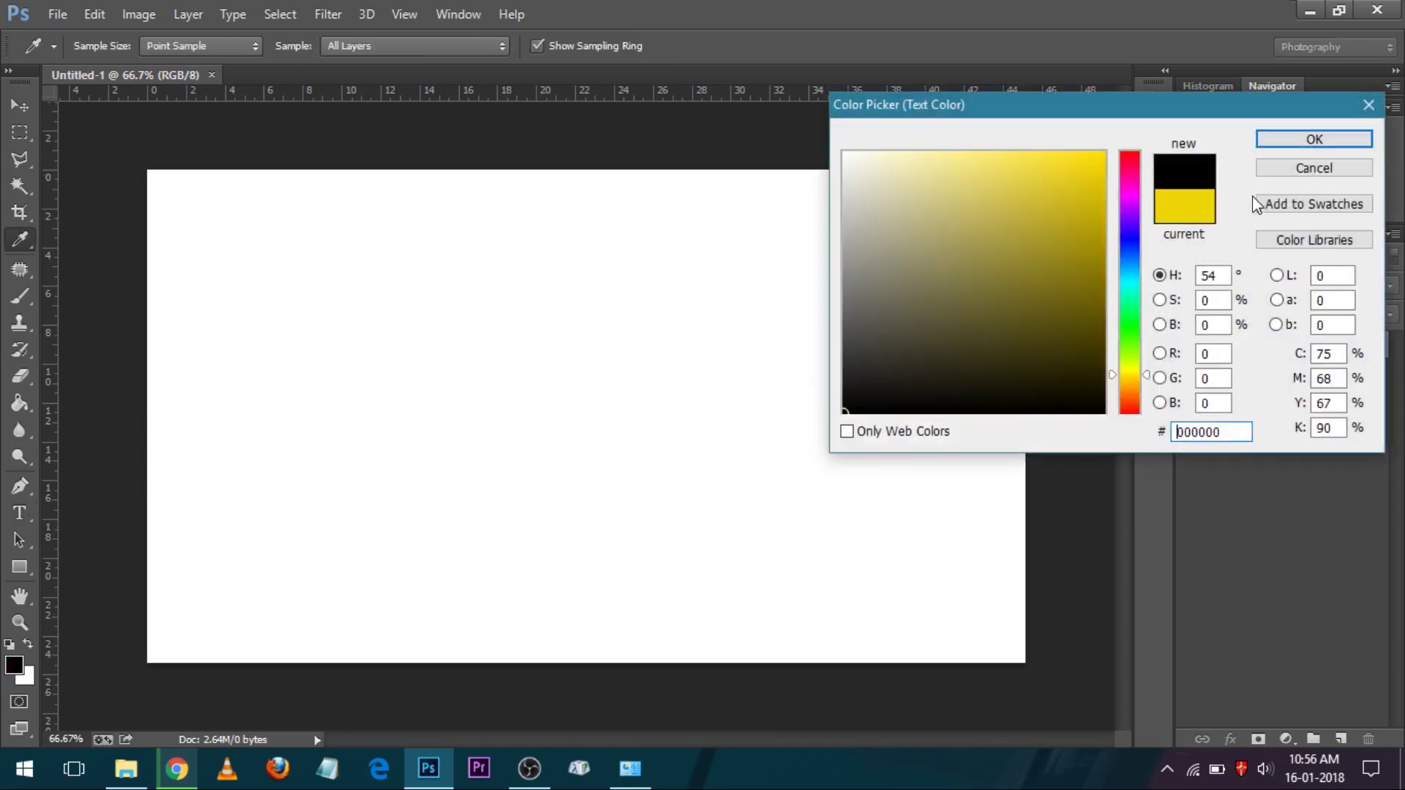
{"action": "left_click", "coordinate": [1286, 151]}
{"action": "left_click", "coordinate": [202, 434]}
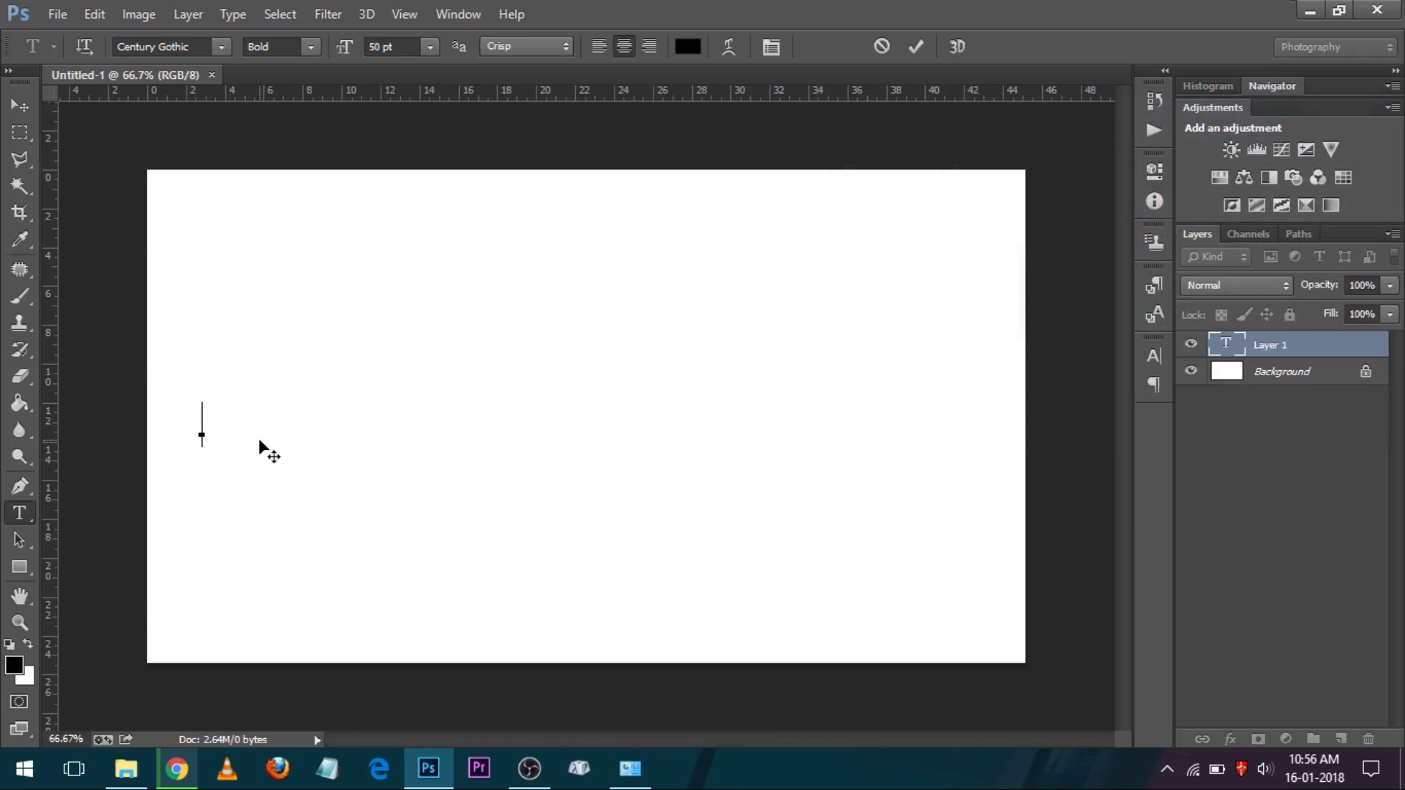
Try the text "hai" in the Century Gothic font and erase it.
{"action": "type", "text": "hai"}
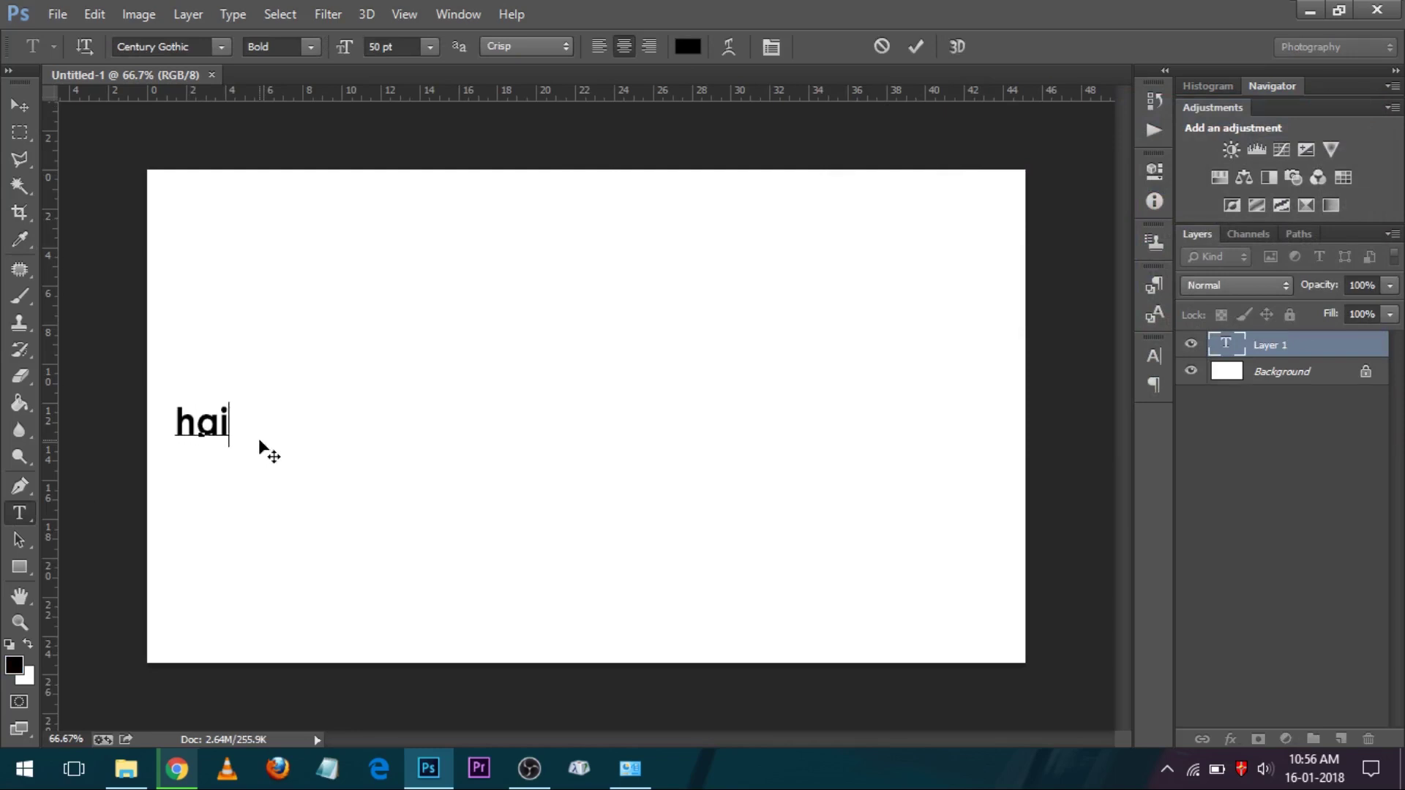
{"action": "left_click_drag", "start_coordinate": [228, 423], "coordinate": [166, 420]}
{"action": "key", "text": "BackSpace"}
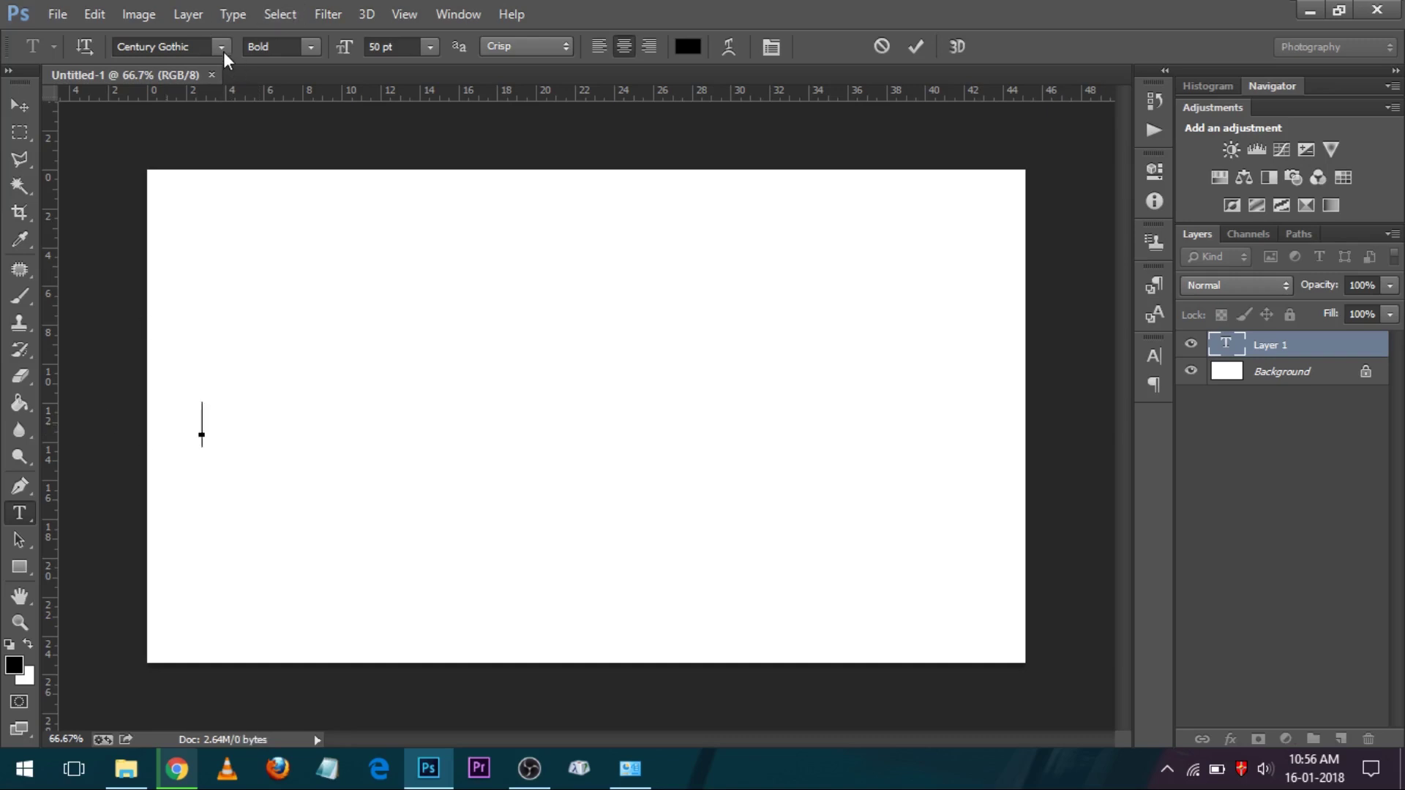
Change the font of the empty text layer to FML-Akhila.
{"action": "left_click", "coordinate": [221, 47]}
{"action": "left_click", "coordinate": [428, 150]}
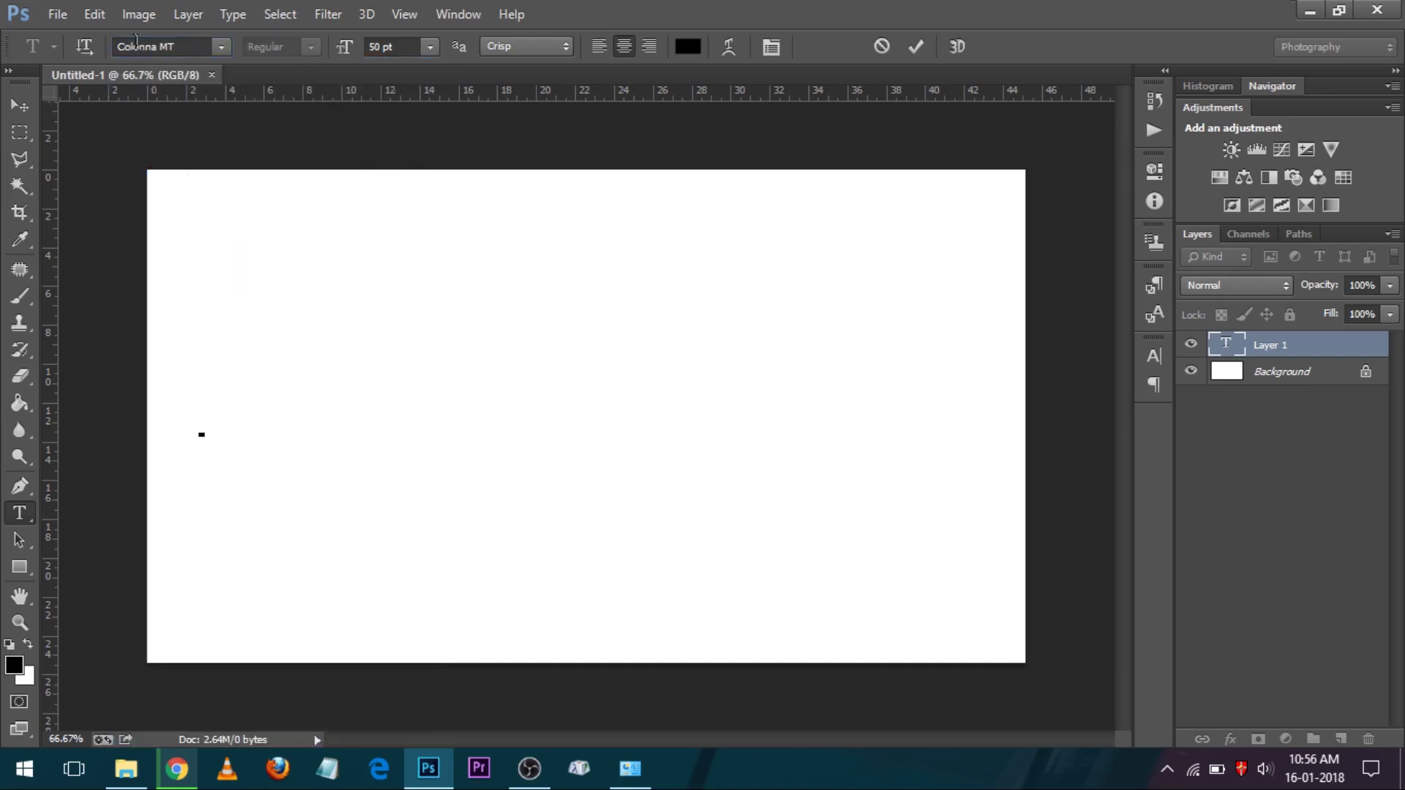
{"action": "left_click", "coordinate": [220, 46]}
{"action": "scroll", "coordinate": [248, 283], "scroll_direction": "down", "scroll_amount": 10}
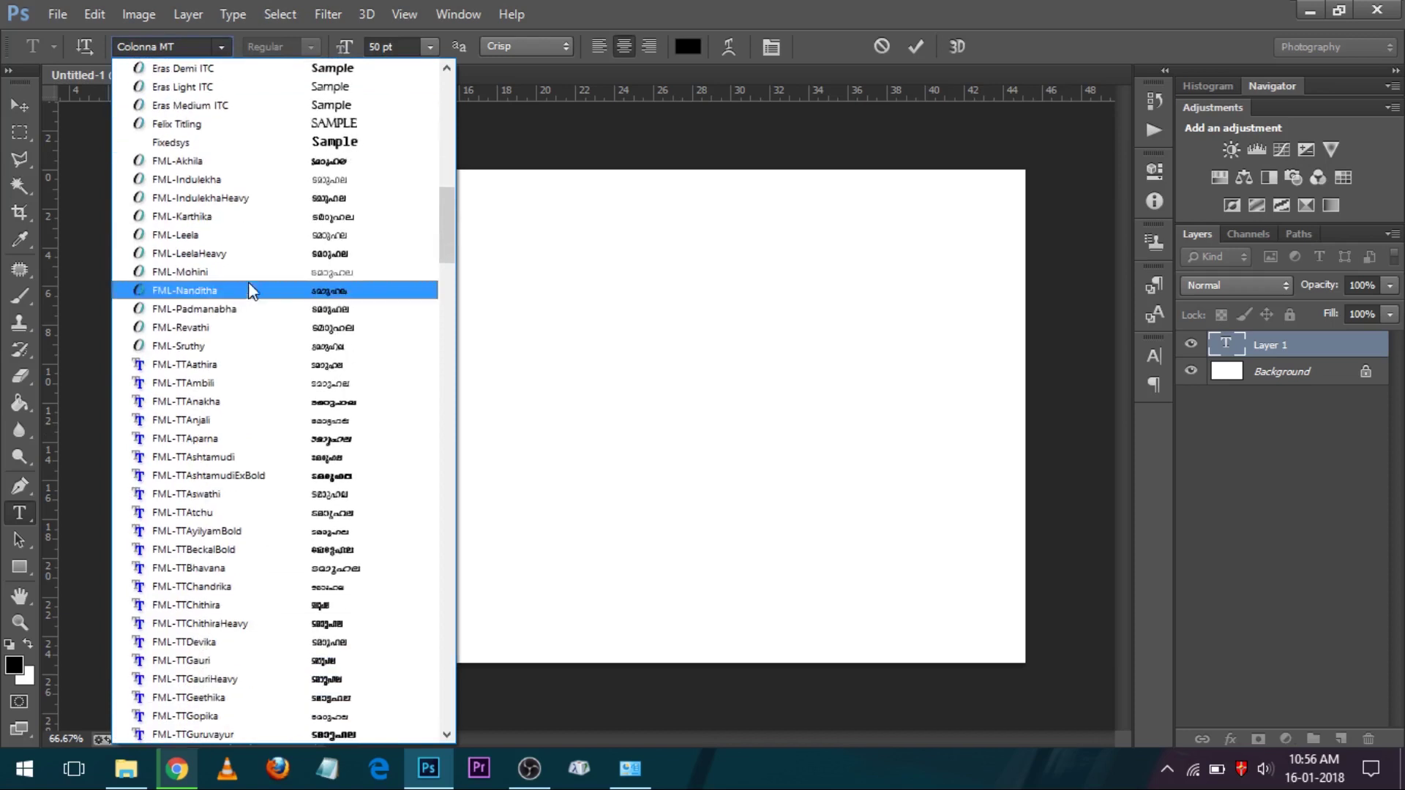
{"action": "left_click", "coordinate": [190, 164]}
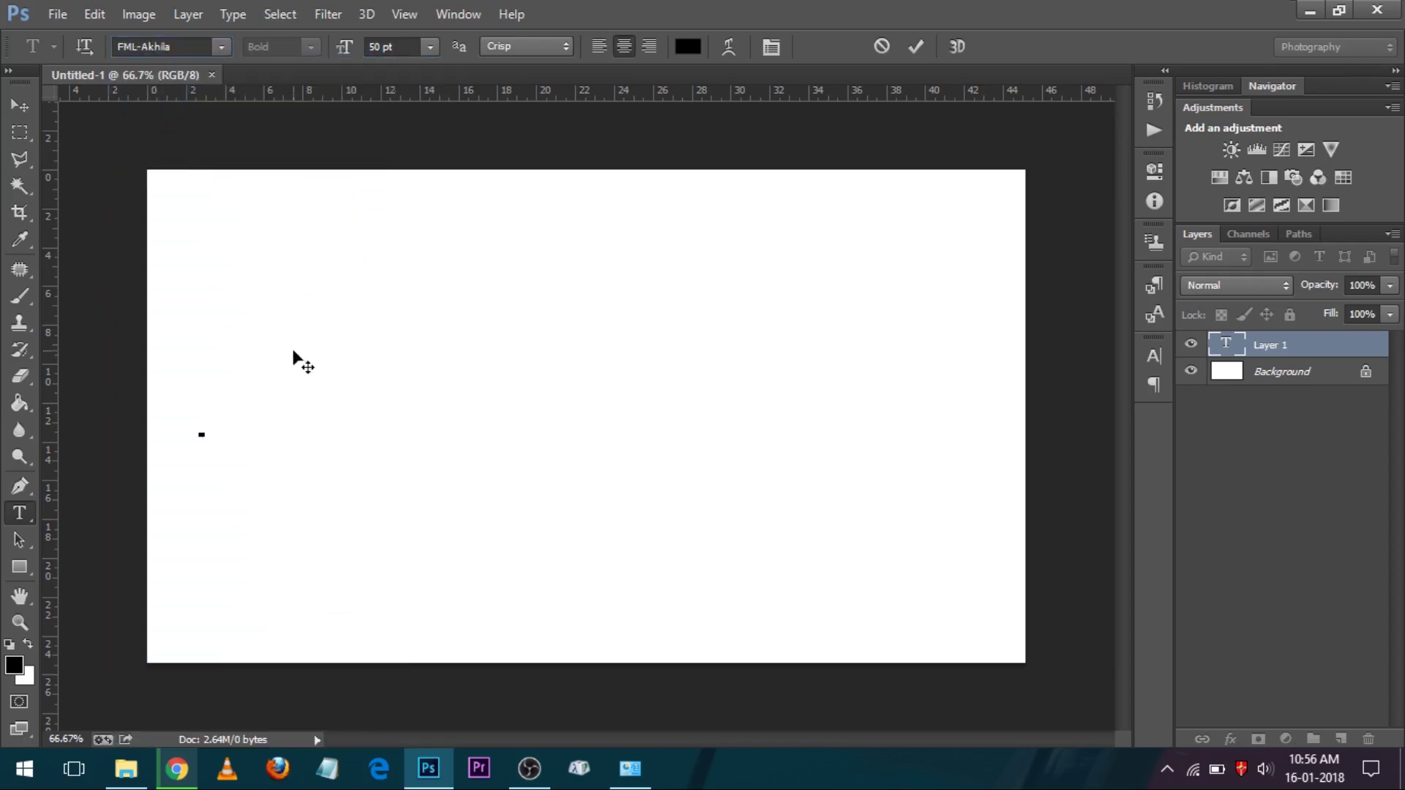
Try the text "hai" in the FML-Akhila font, shift it slightly right and erase it.
{"action": "type", "text": "hai"}
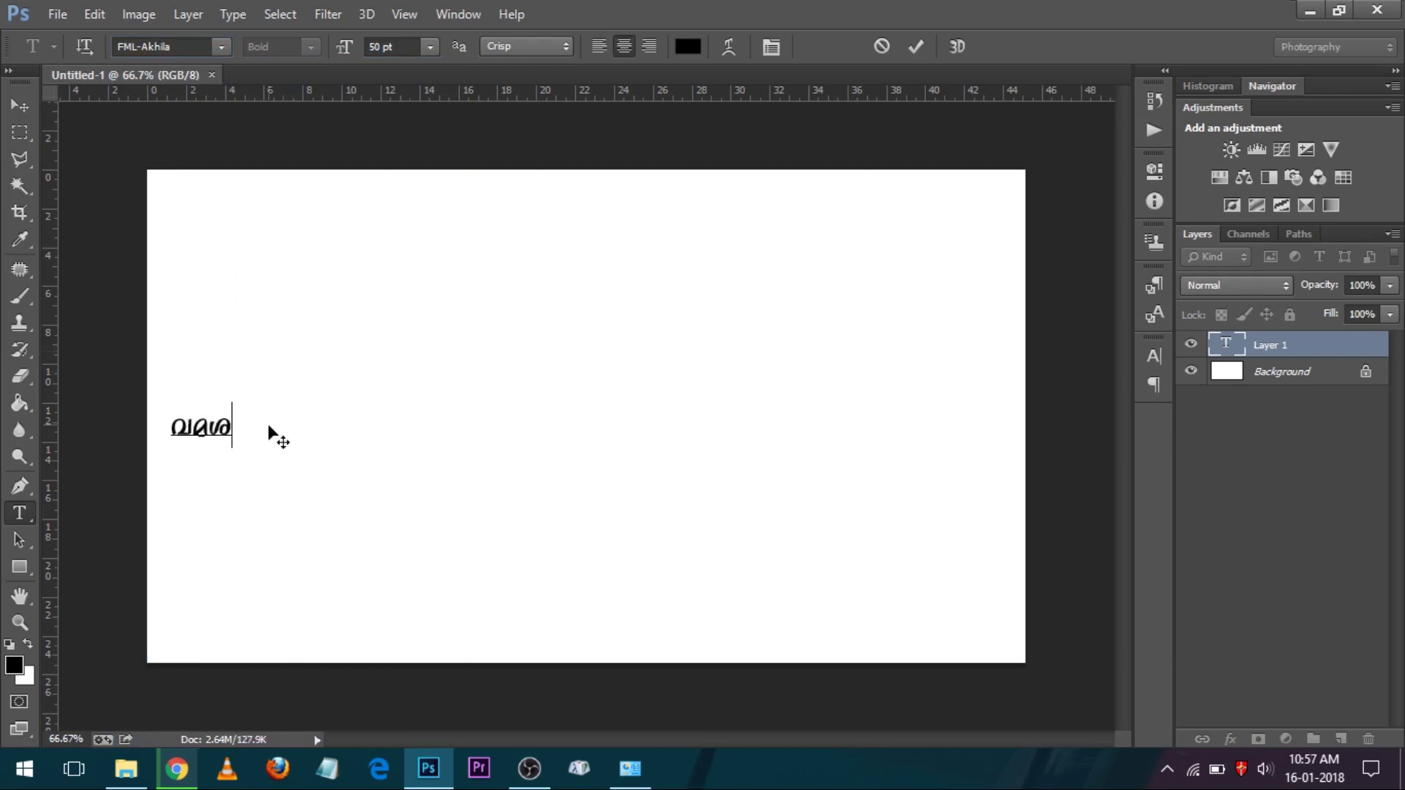
{"action": "left_click_drag", "start_coordinate": [210, 481], "coordinate": [311, 476]}
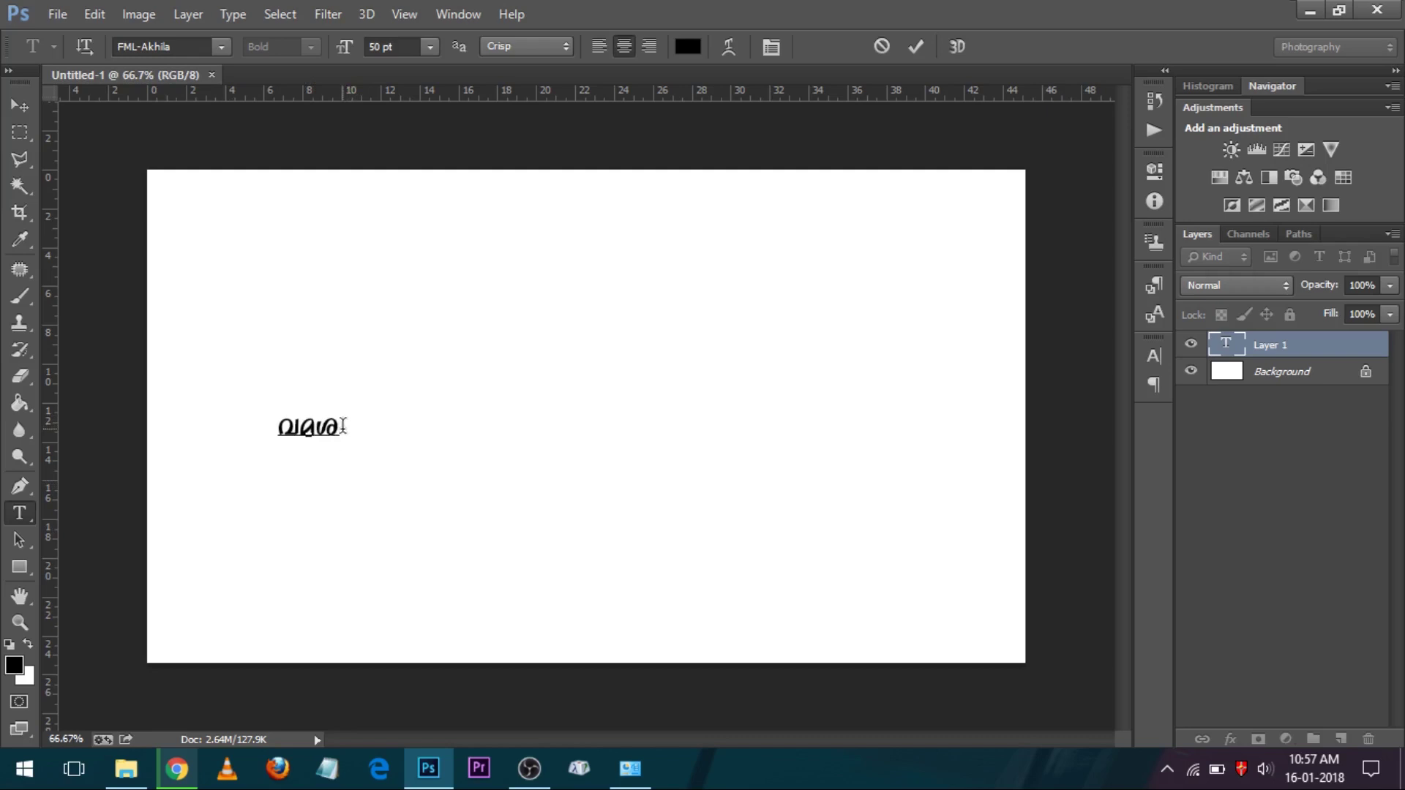
{"action": "left_click_drag", "start_coordinate": [341, 426], "coordinate": [279, 432]}
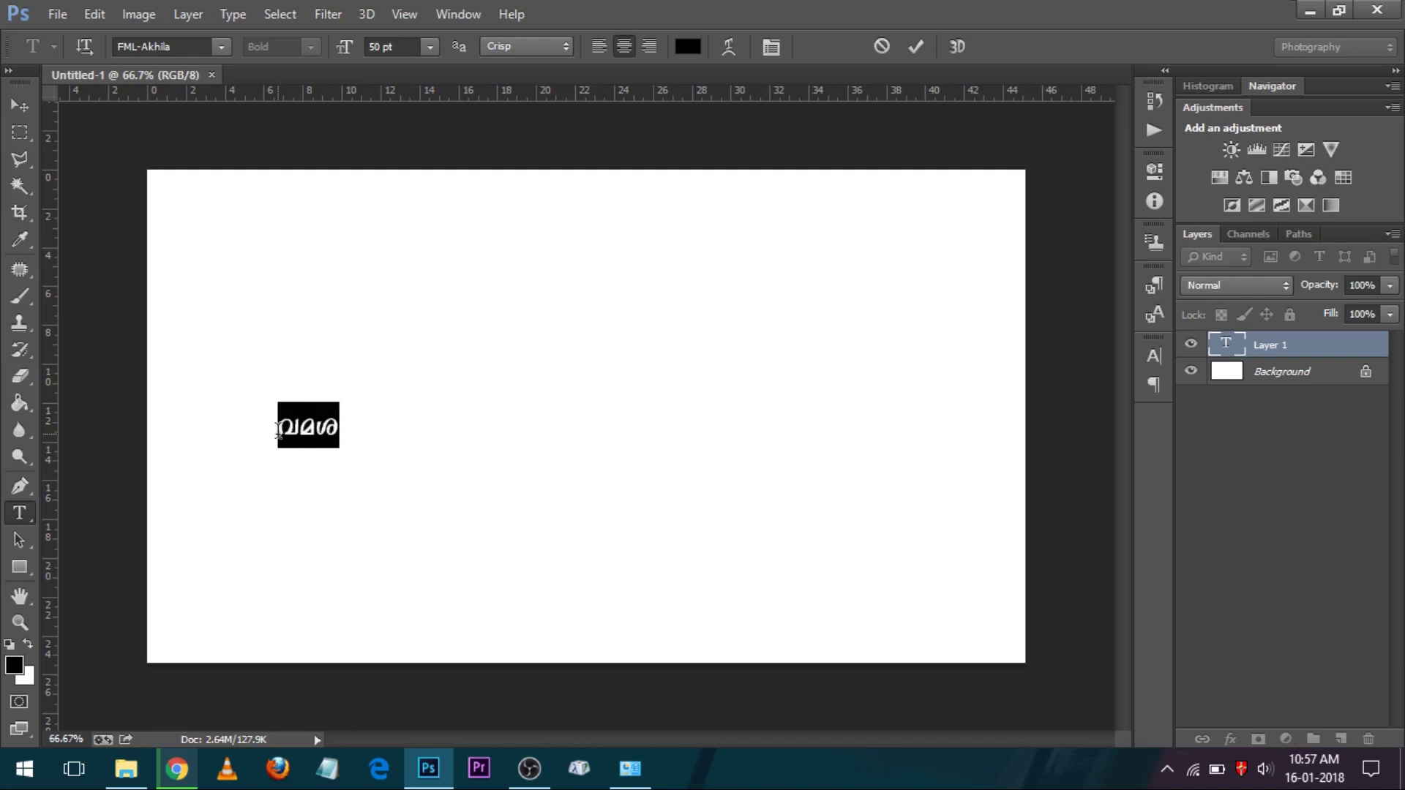
{"action": "key", "text": "BackSpace"}
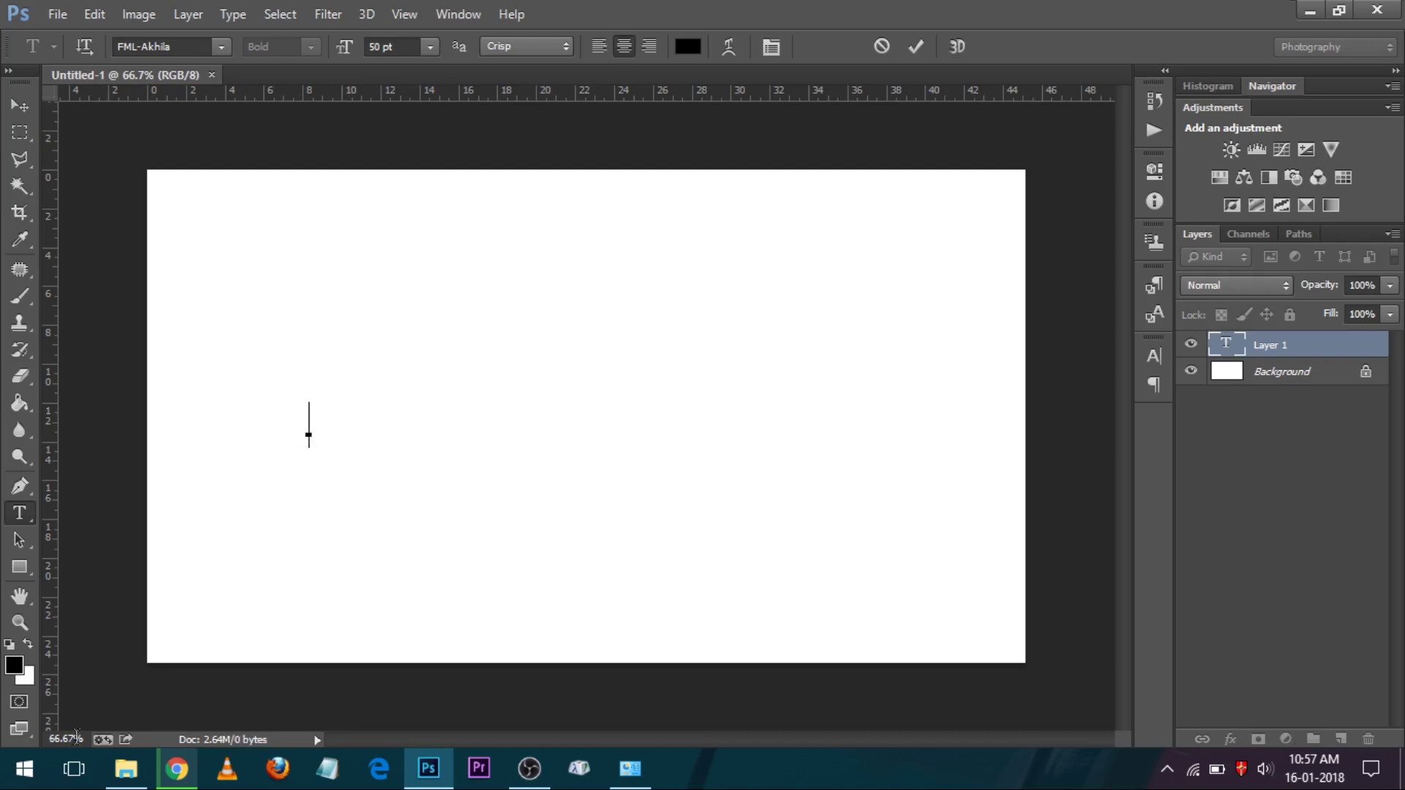
Search Windows for "run", launch Character Map with the command "charmap" and move its window clear of the text insertion point.
{"action": "left_click", "coordinate": [37, 774]}
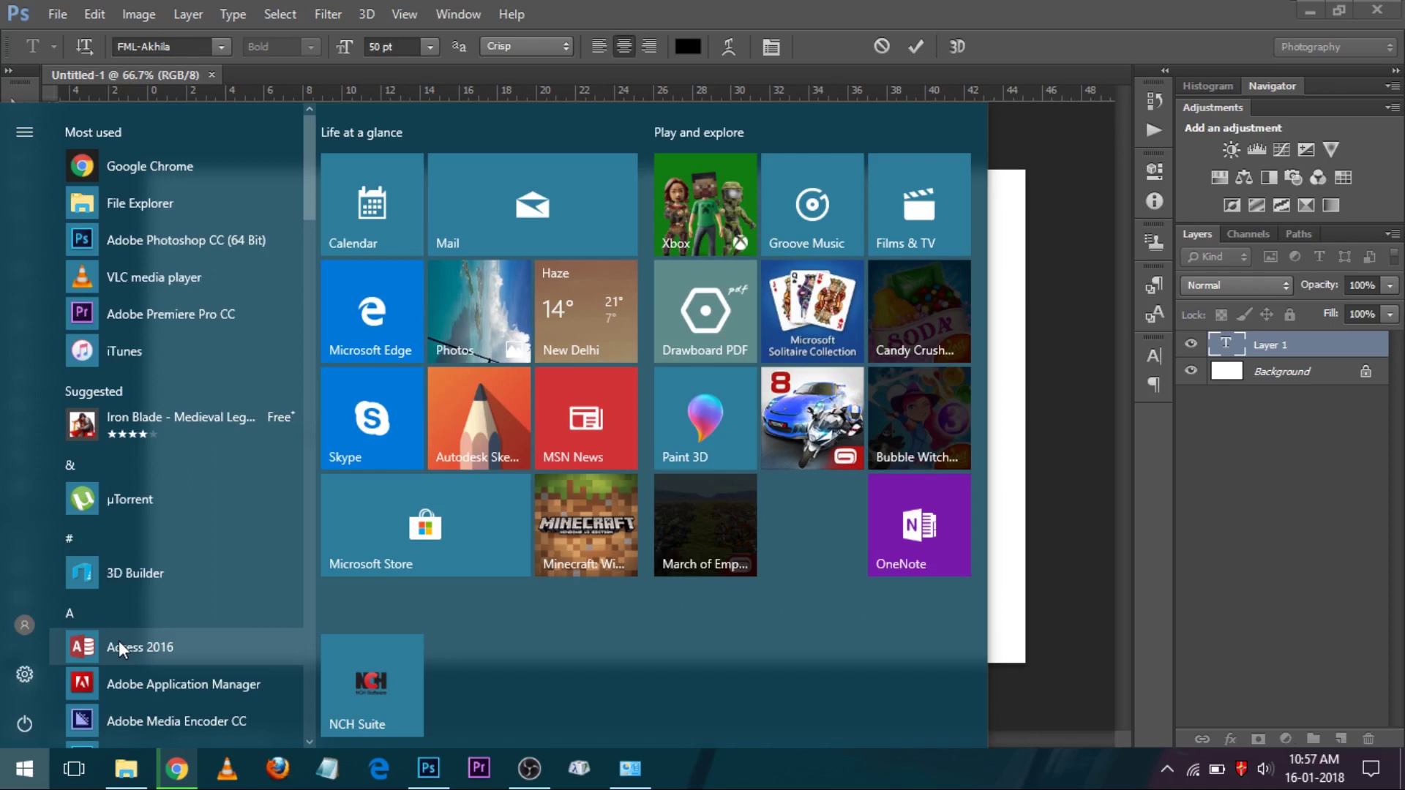
{"action": "type", "text": "run"}
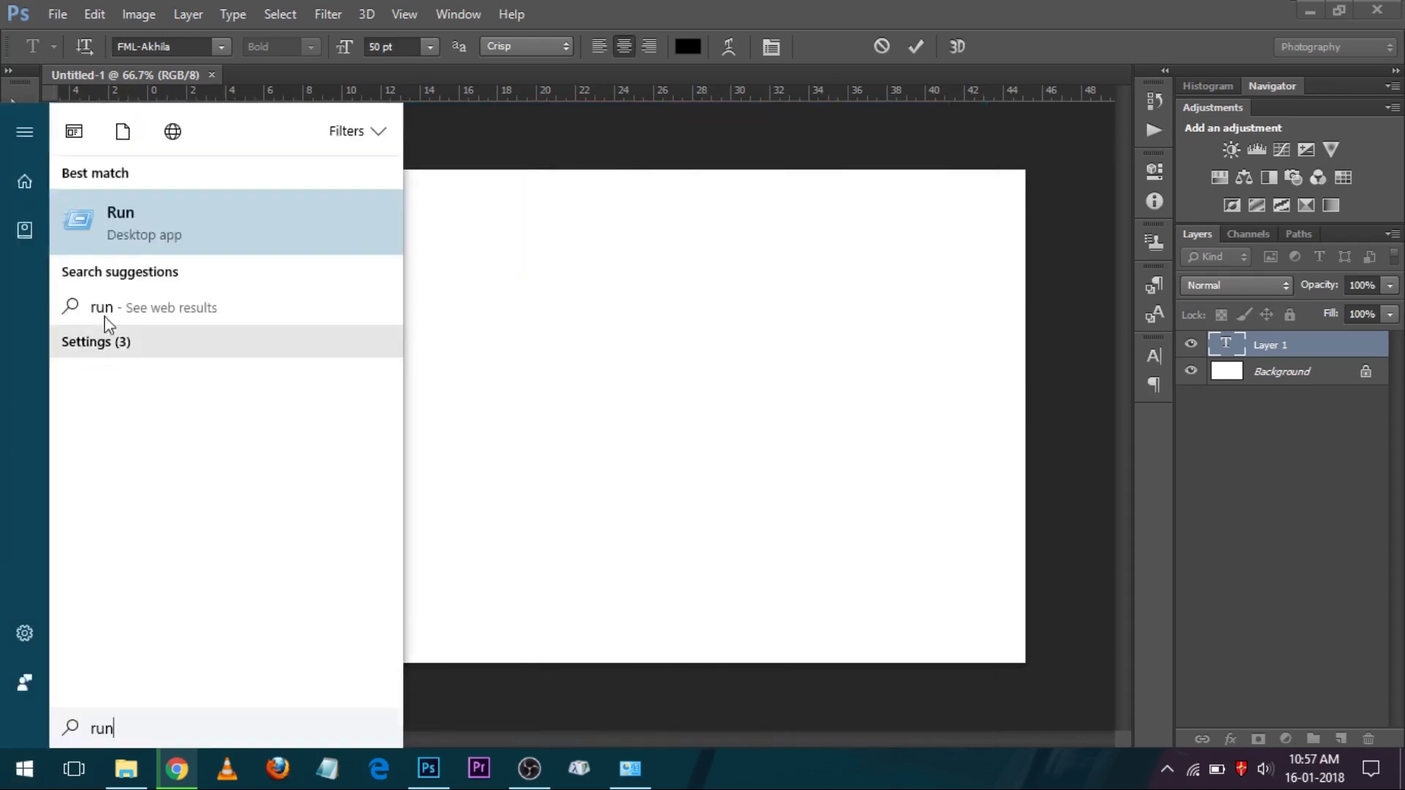
{"action": "left_click", "coordinate": [117, 233]}
{"action": "left_click", "coordinate": [130, 646]}
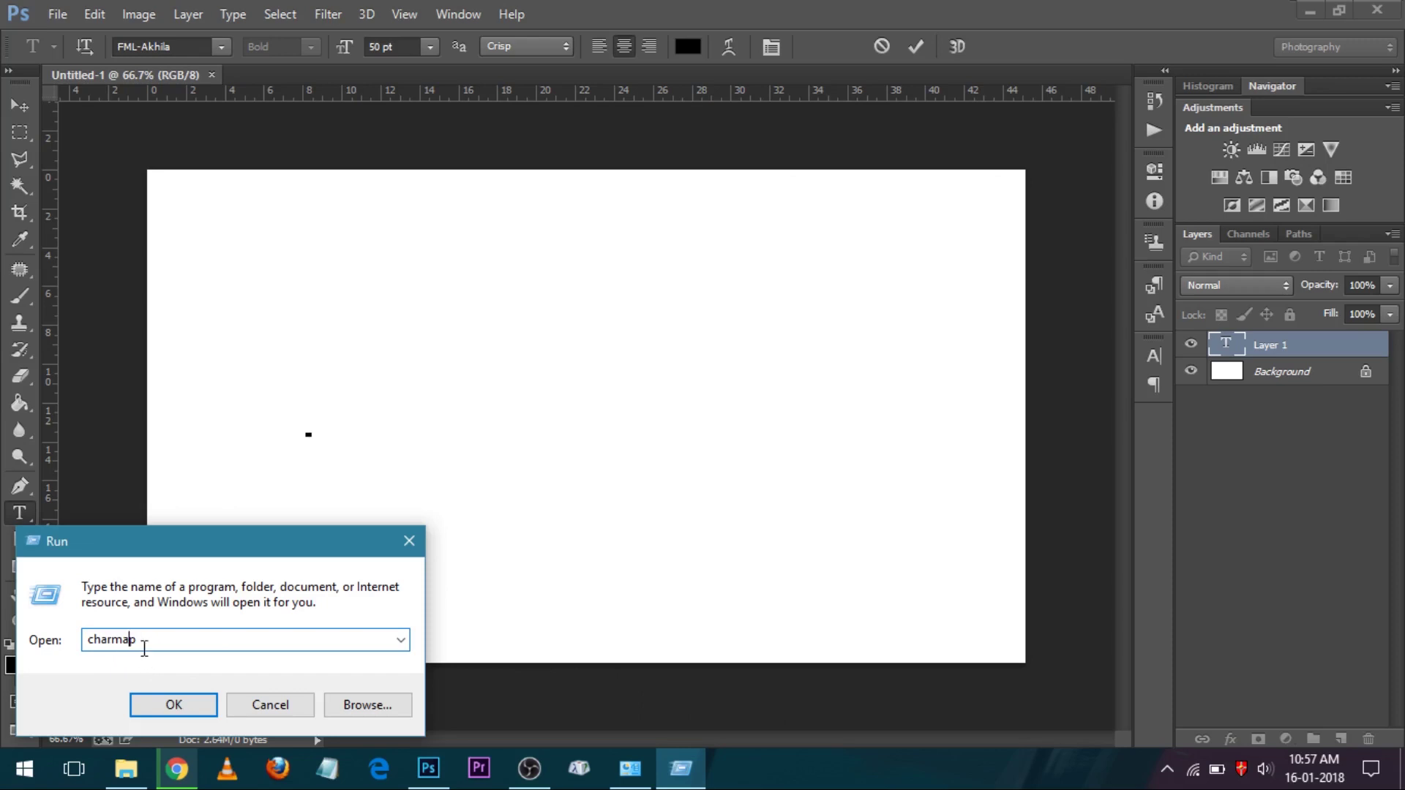
{"action": "left_click", "coordinate": [163, 708]}
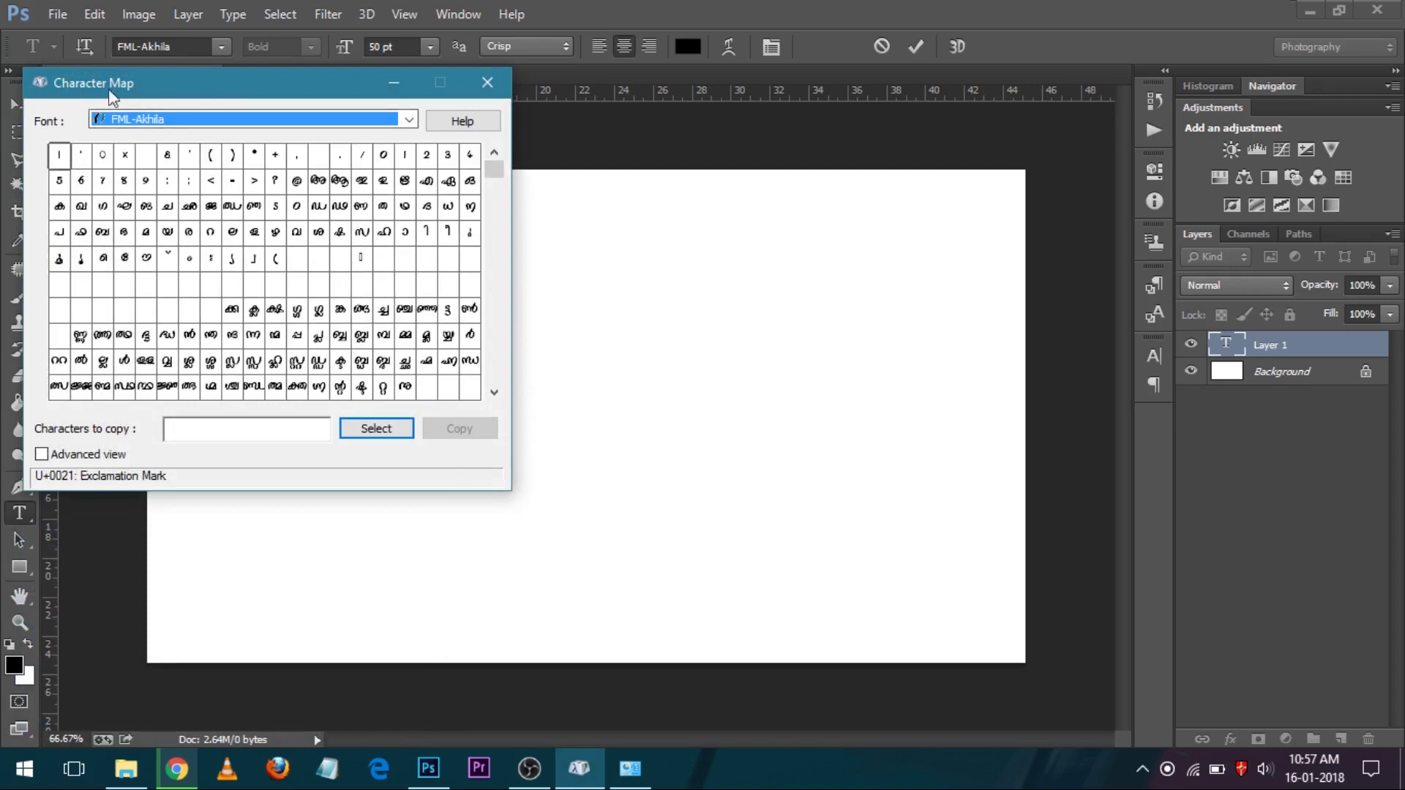
{"action": "left_click_drag", "start_coordinate": [167, 79], "coordinate": [708, 115]}
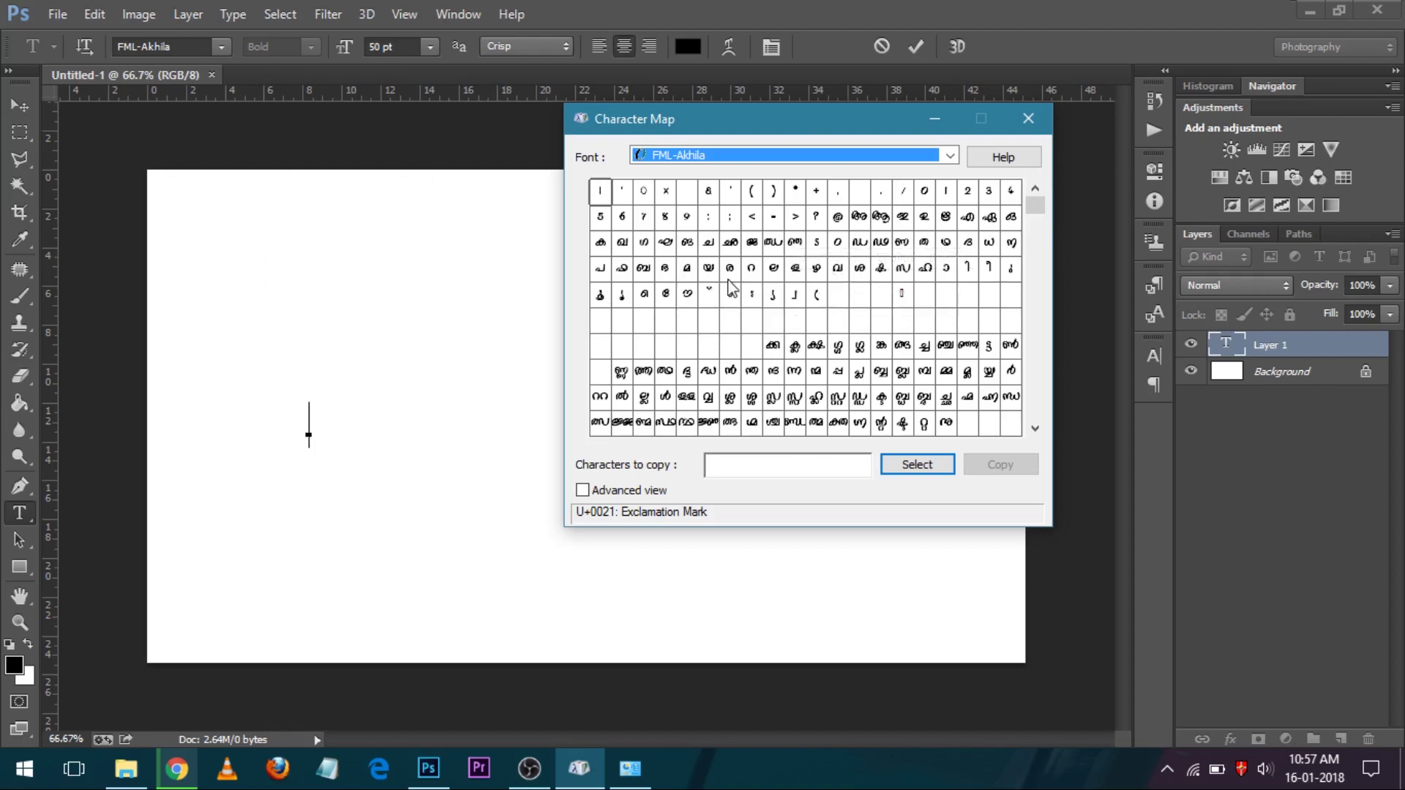
Collect the FML-Akhila characters for ha, the aa vowel sign, ya and the chandrakkala to form the word "ഹായ്" for copying.
{"action": "left_click", "coordinate": [924, 268]}
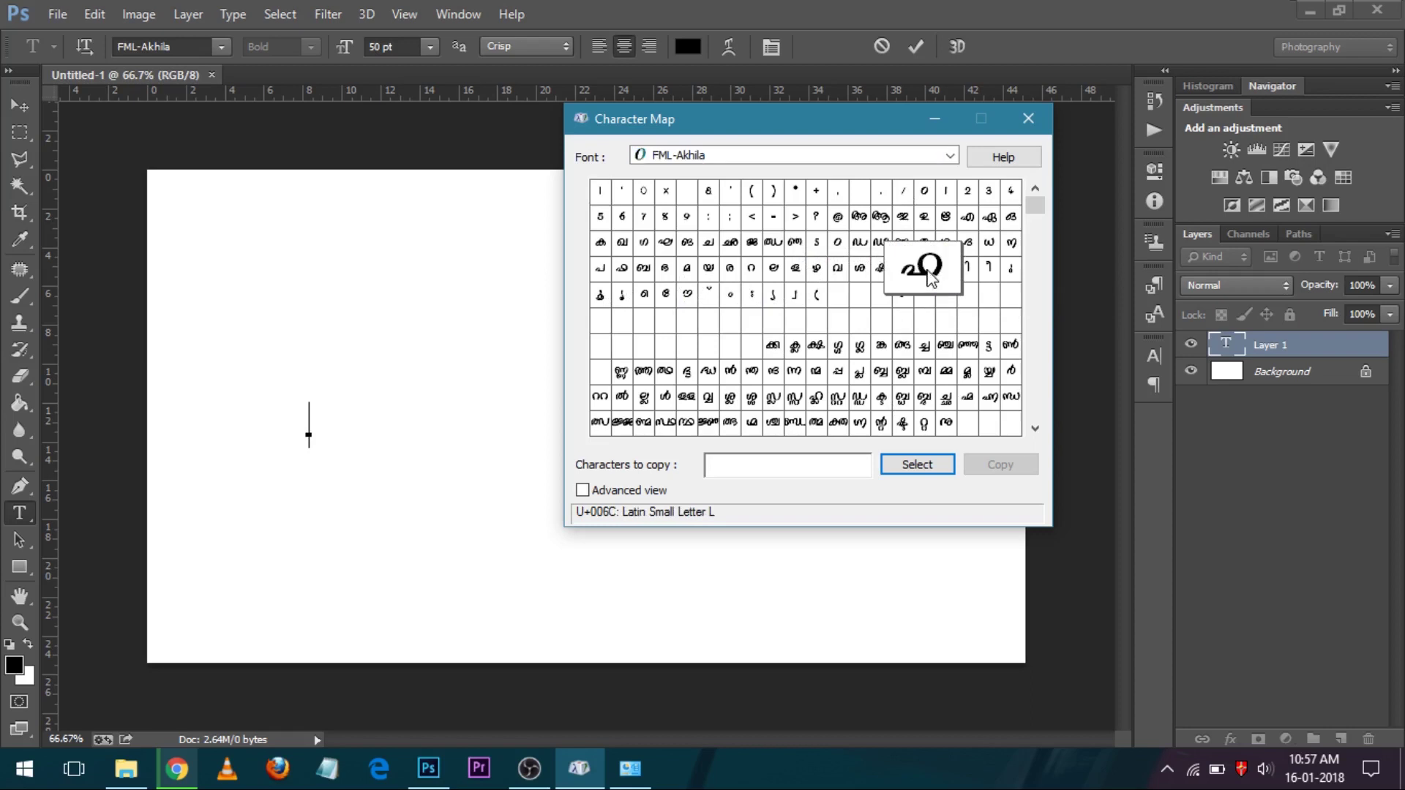
{"action": "left_click", "coordinate": [908, 465]}
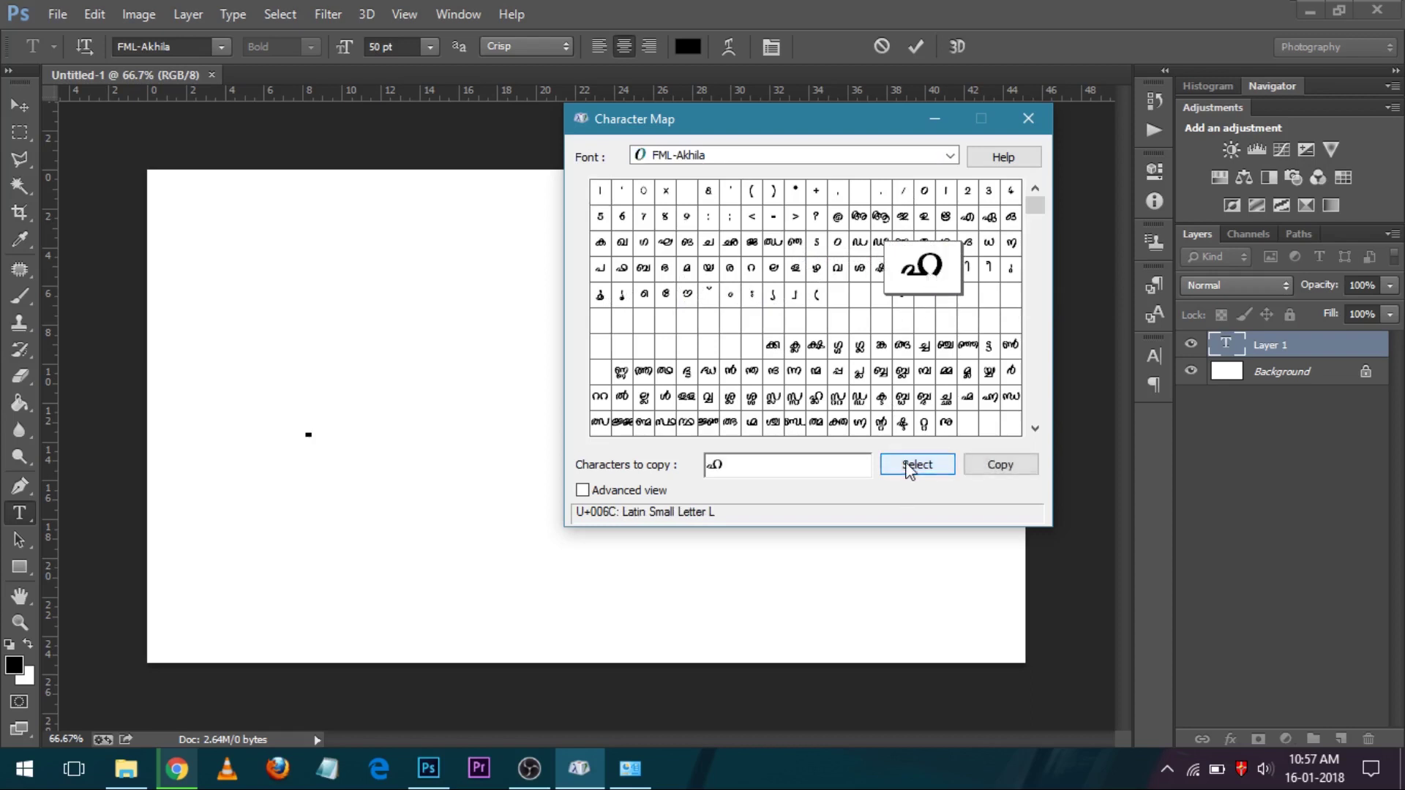
{"action": "left_click", "coordinate": [860, 294]}
{"action": "left_click", "coordinate": [945, 269]}
{"action": "left_click", "coordinate": [917, 465]}
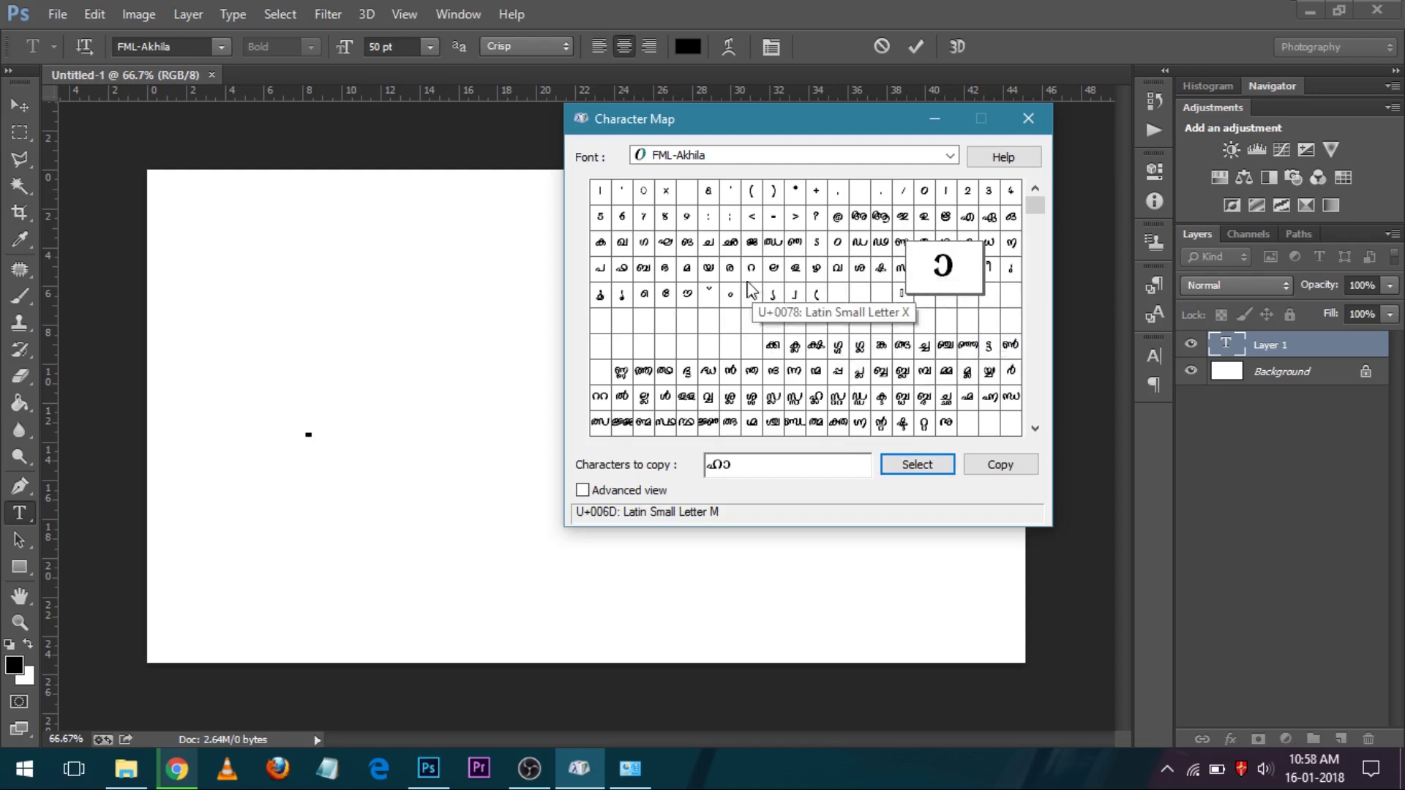
{"action": "left_click", "coordinate": [706, 271]}
{"action": "left_click", "coordinate": [911, 466]}
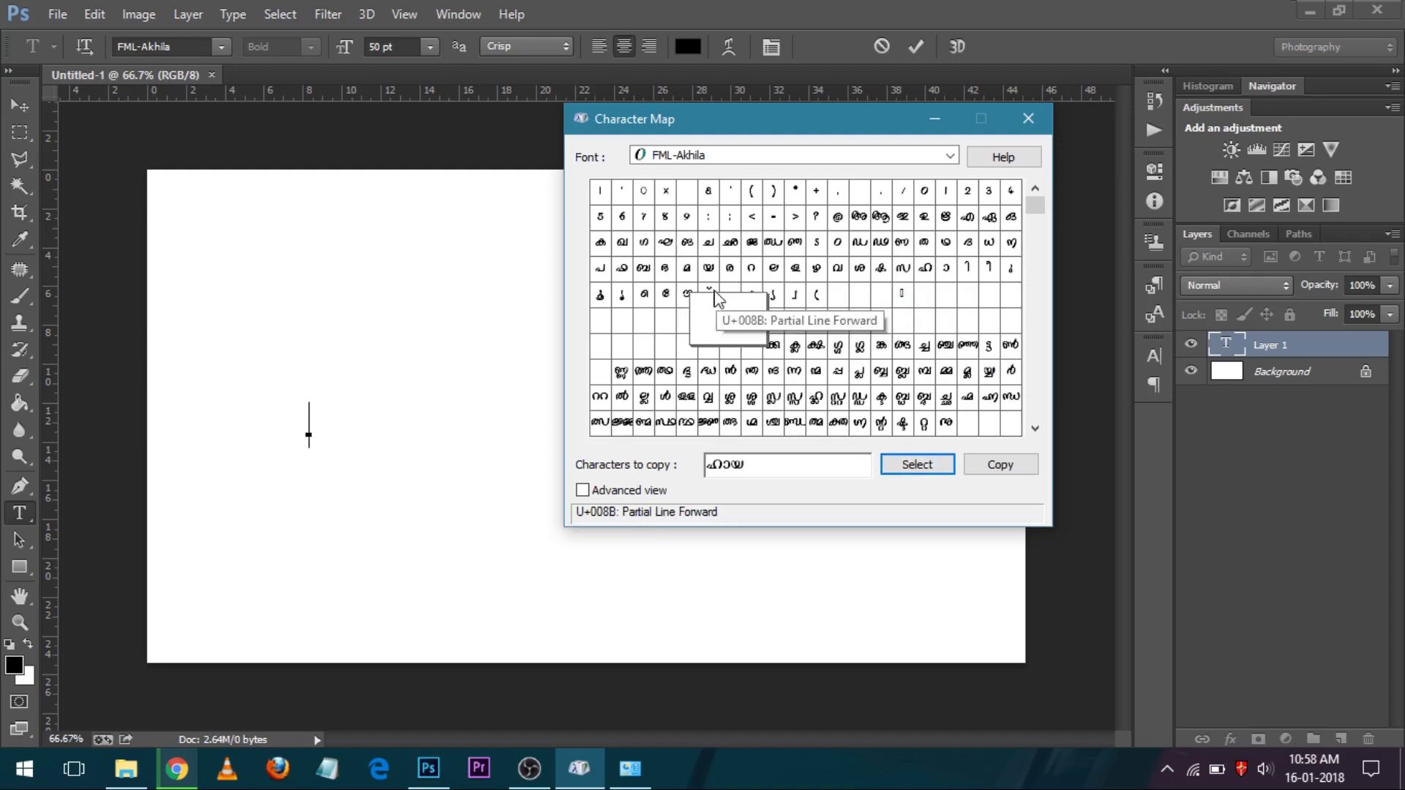
{"action": "left_click", "coordinate": [709, 296]}
{"action": "left_click", "coordinate": [899, 468]}
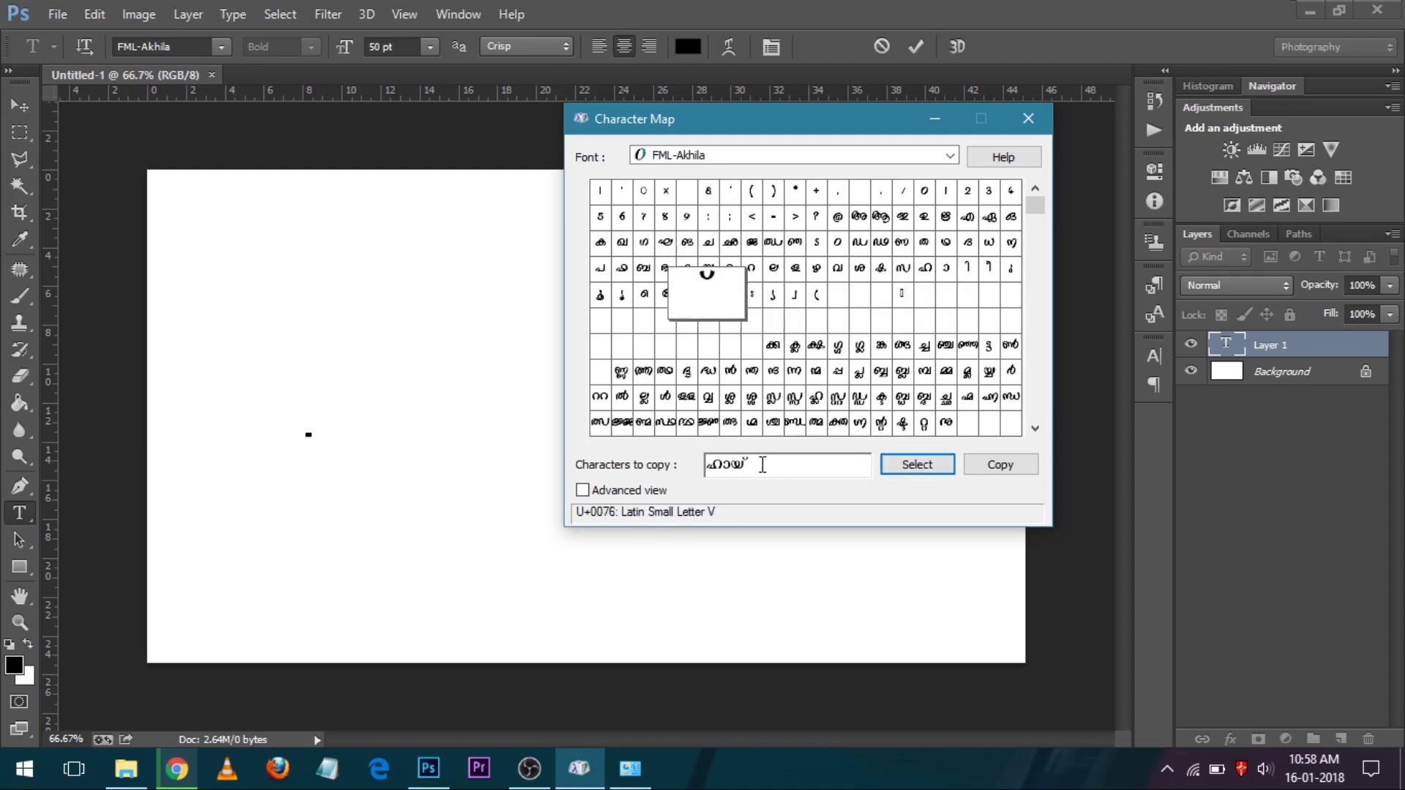
Copy the collected word "ഹായ്" and paste it into the Photoshop text layer.
{"action": "left_click_drag", "start_coordinate": [759, 464], "coordinate": [702, 466]}
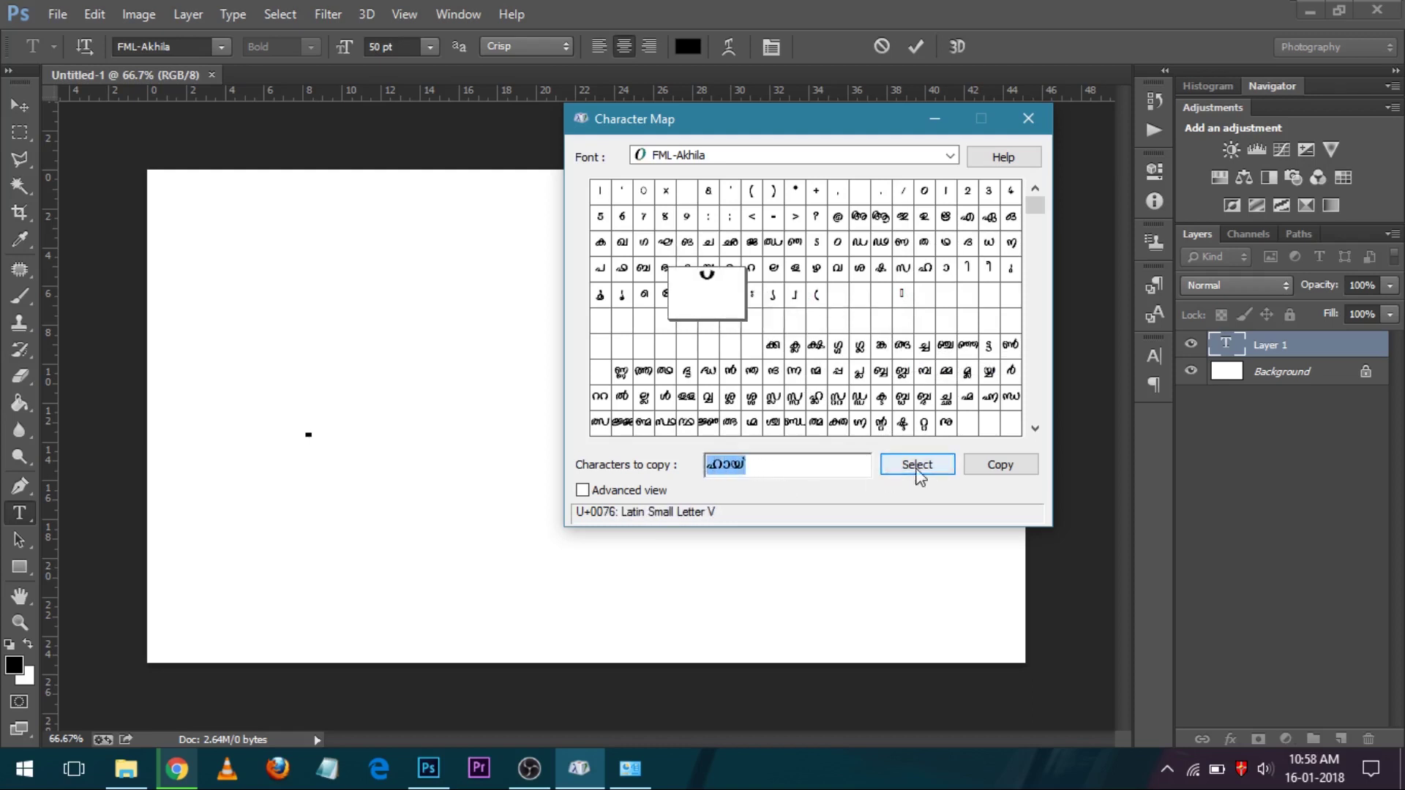
{"action": "left_click", "coordinate": [989, 468]}
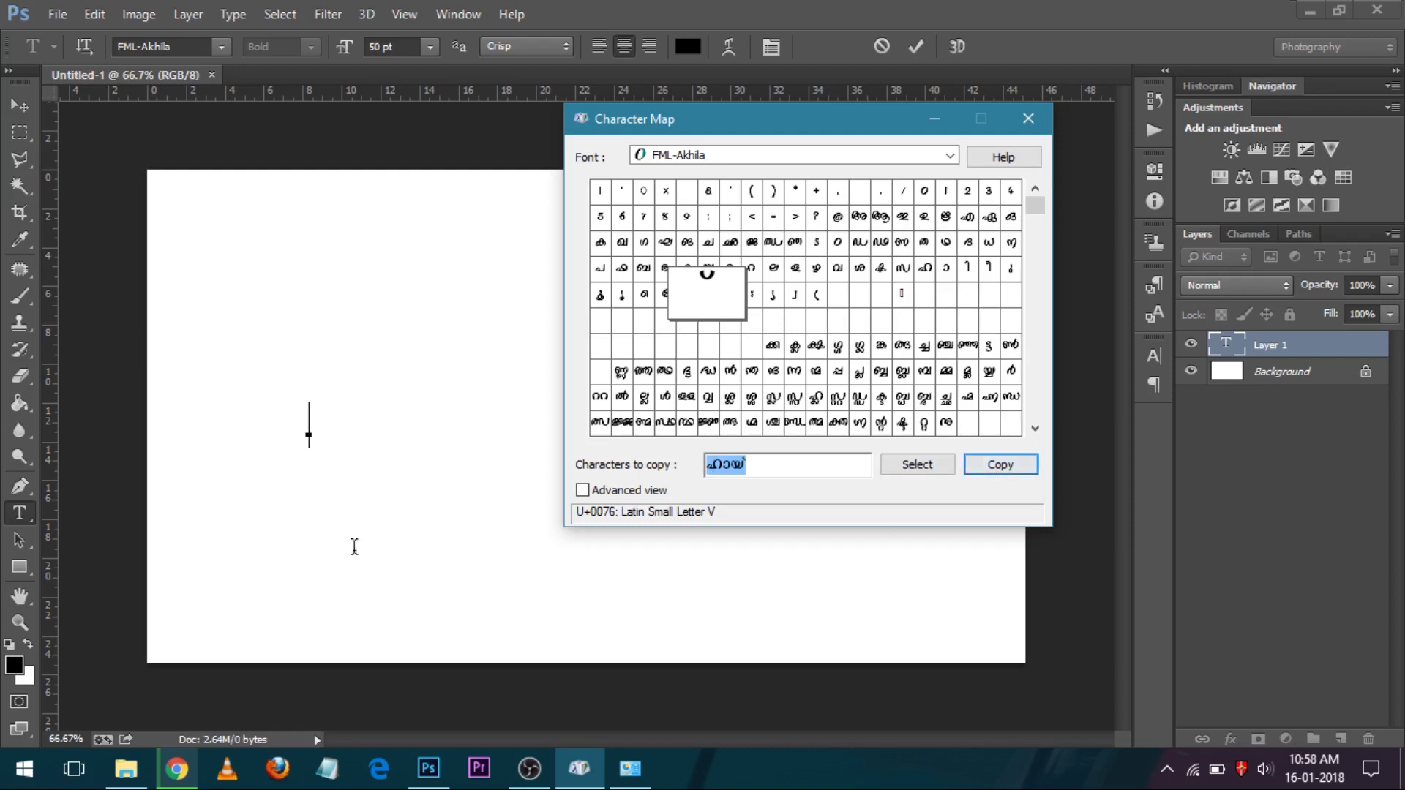
{"action": "left_click", "coordinate": [311, 432]}
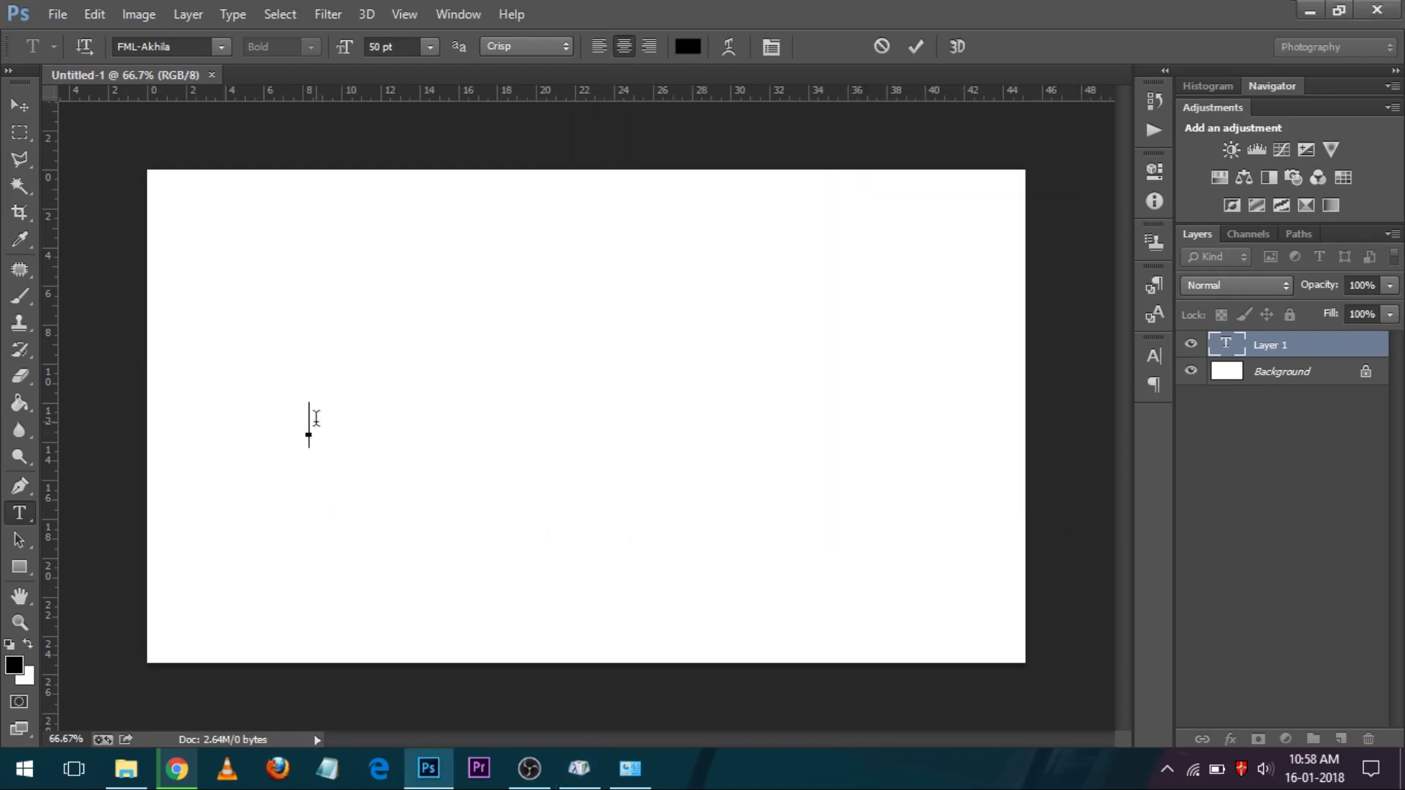
{"action": "right_click", "coordinate": [325, 433]}
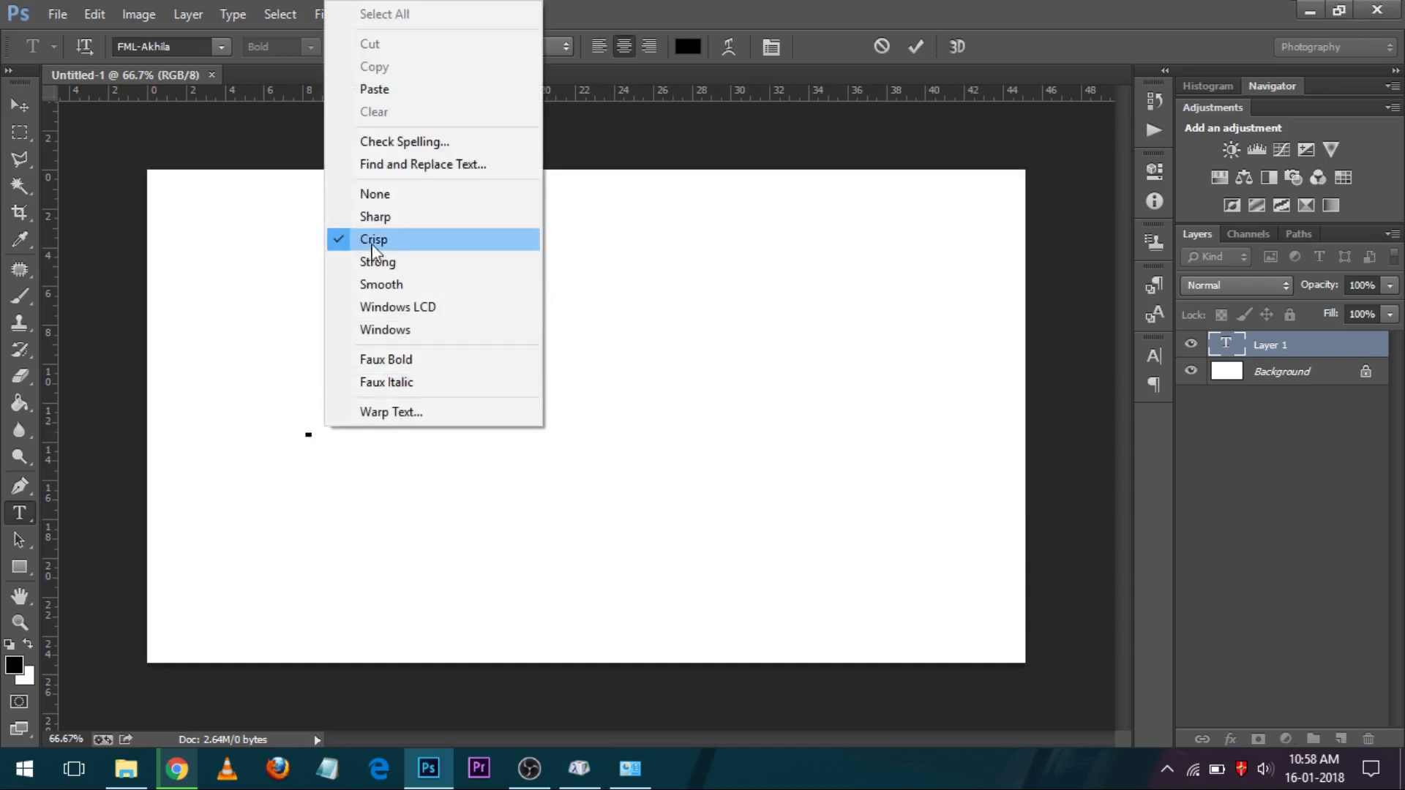
{"action": "left_click", "coordinate": [375, 90]}
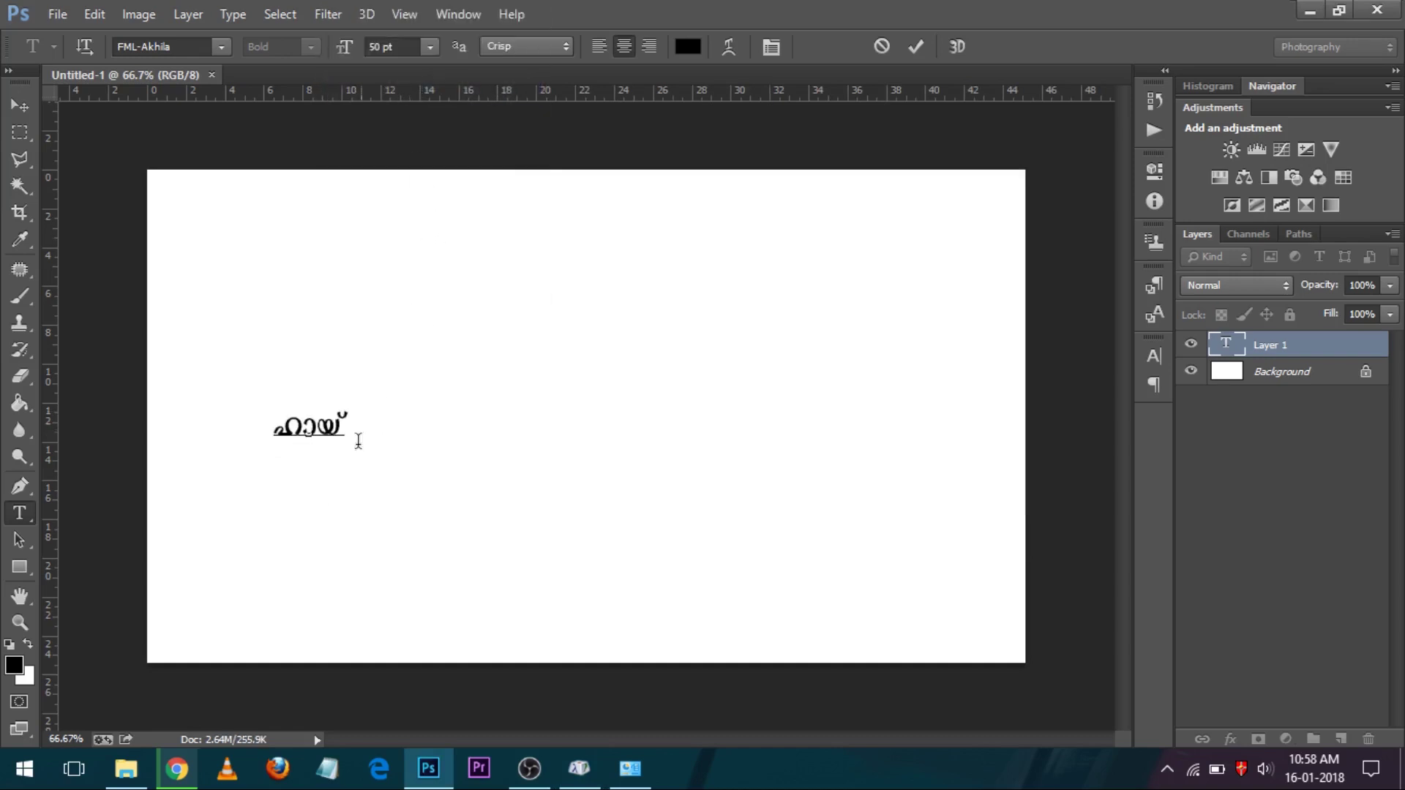
Move the Malayalam text to the middle of the canvas and change its font to FML-TTBeckalBold.
{"action": "left_click_drag", "start_coordinate": [334, 466], "coordinate": [566, 440]}
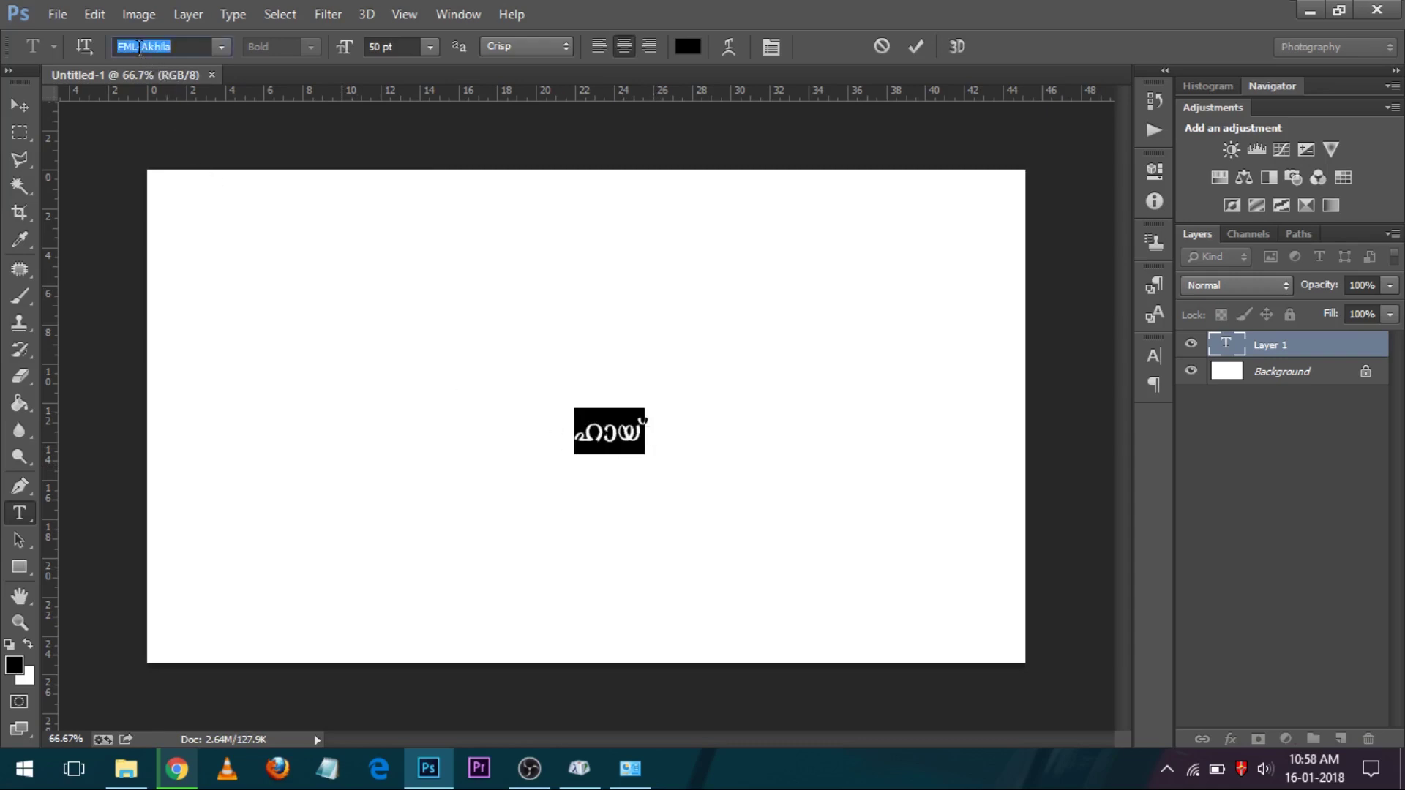
{"action": "scroll", "coordinate": [139, 49], "scroll_direction": "down", "scroll_amount": 3}
{"action": "scroll", "coordinate": [139, 48], "scroll_direction": "down", "scroll_amount": 5}
{"action": "scroll", "coordinate": [139, 48], "scroll_direction": "down", "scroll_amount": 4}
{"action": "scroll", "coordinate": [139, 49], "scroll_direction": "down", "scroll_amount": 4}
{"action": "scroll", "coordinate": [140, 50], "scroll_direction": "down", "scroll_amount": 4}
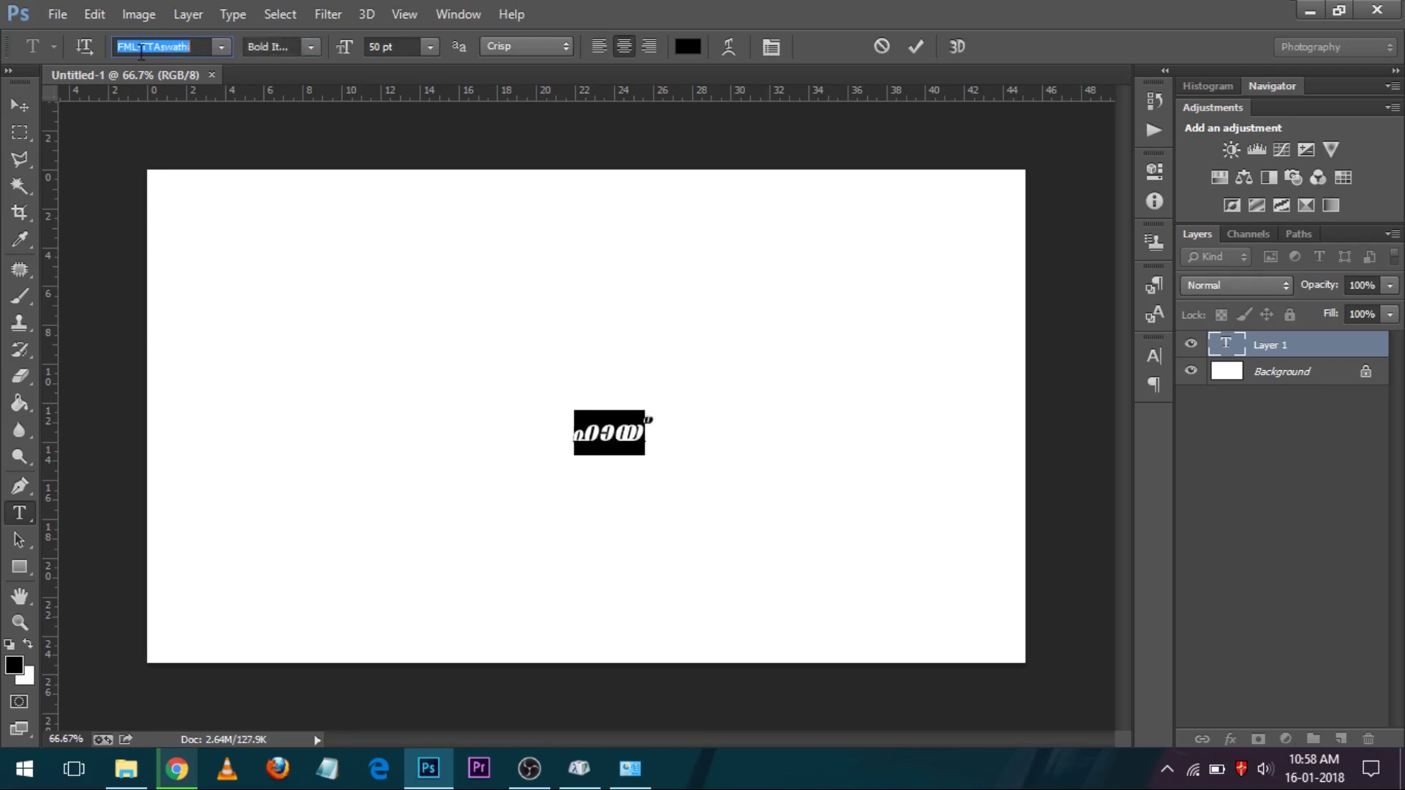
{"action": "left_click", "coordinate": [669, 428]}
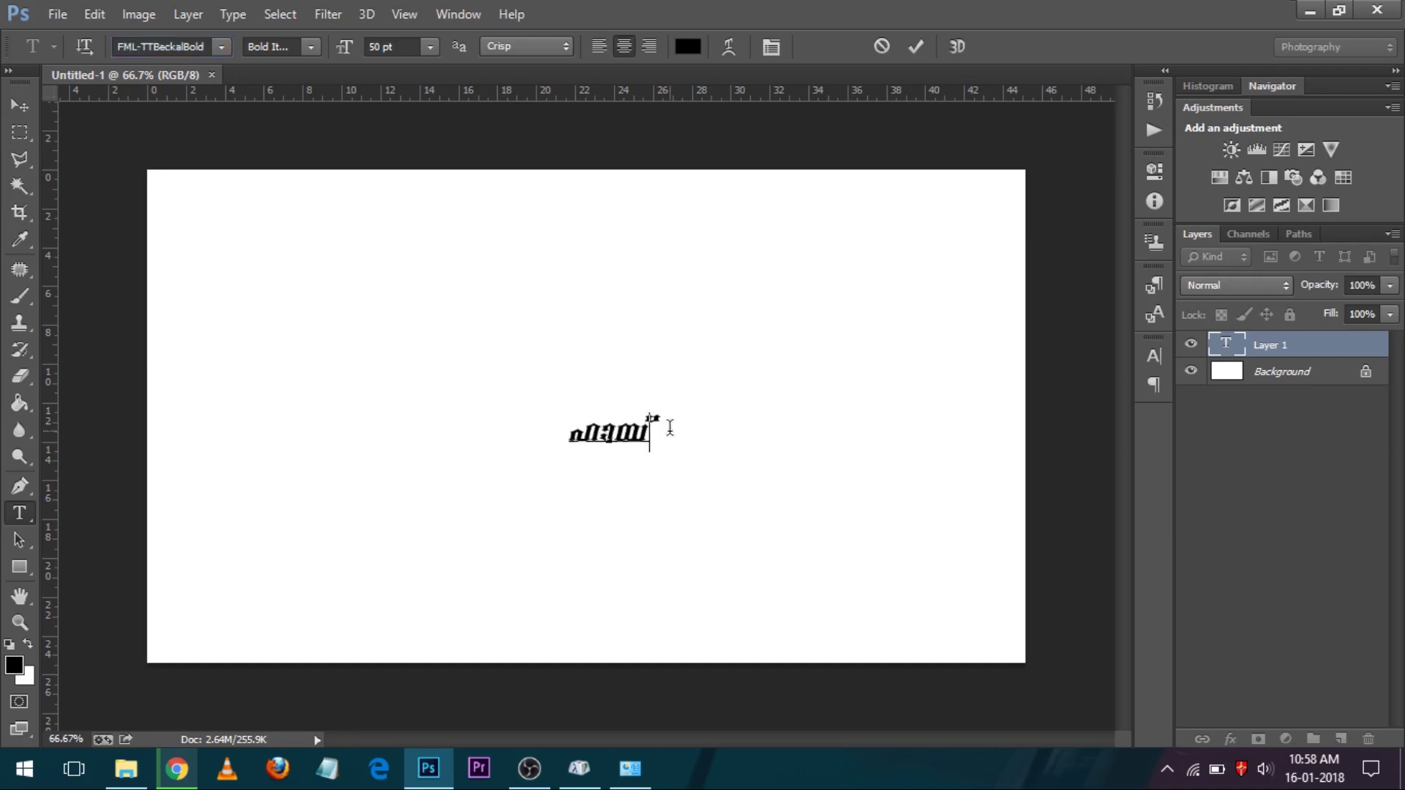